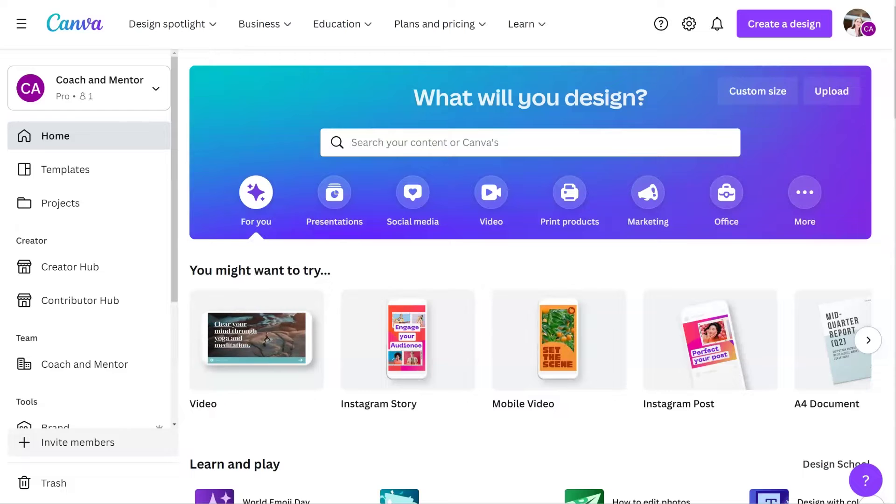
Step: Search the templates for 'Reels', then narrow the search to 'reel reminders'
left_click(401, 144)
type("Reels")
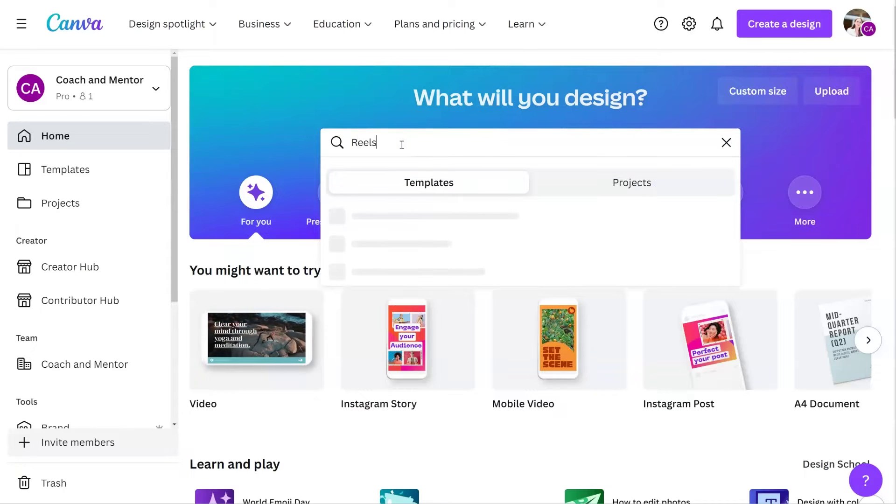
key("Return")
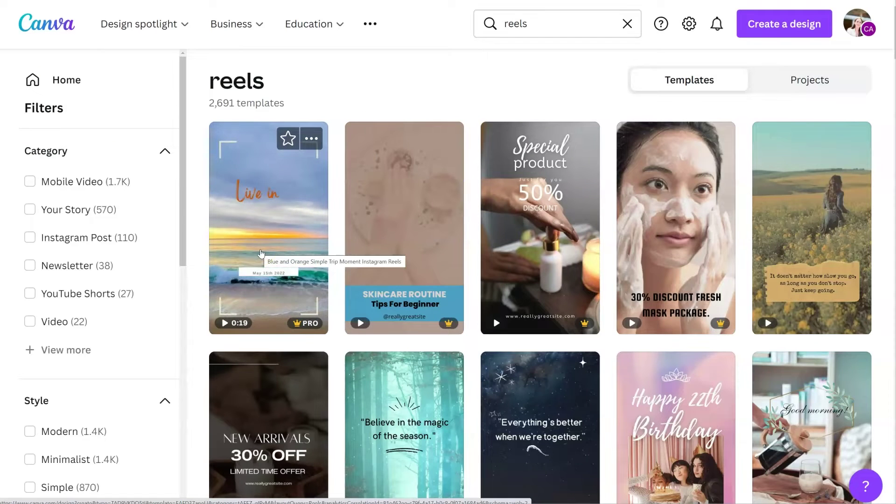
scroll(260, 253, "down", 2)
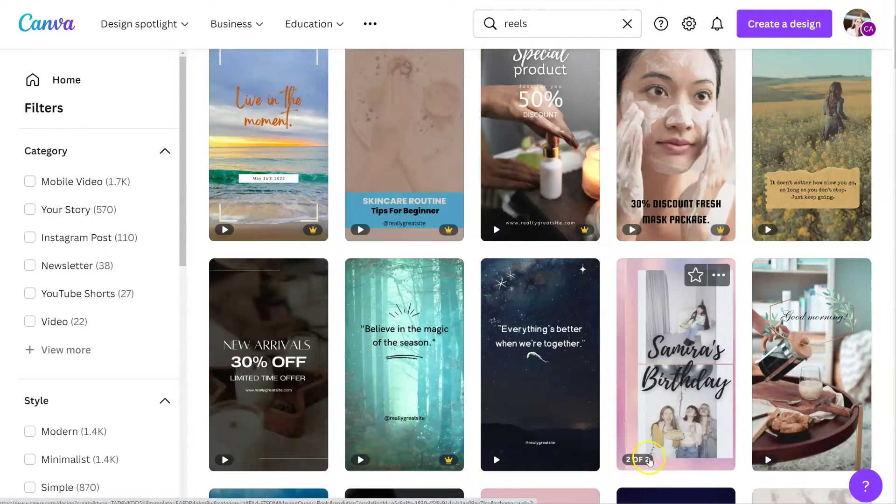
scroll(627, 441, "up", 2)
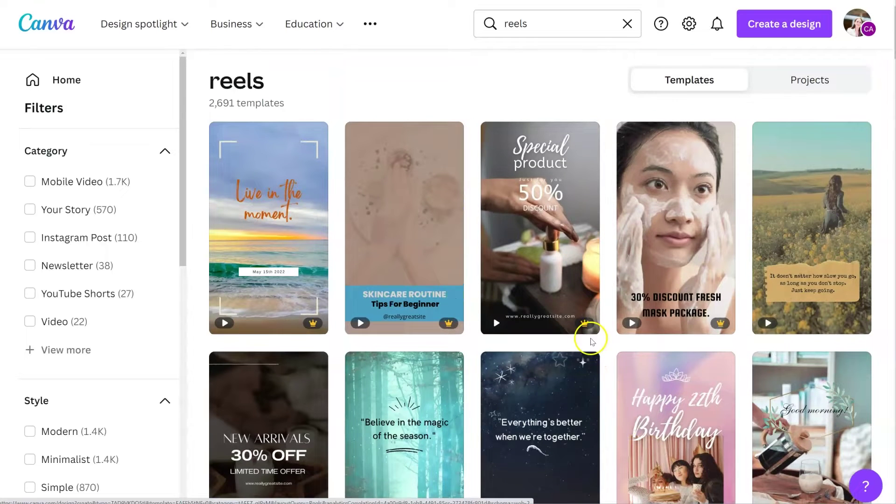
mouse_move(573, 309)
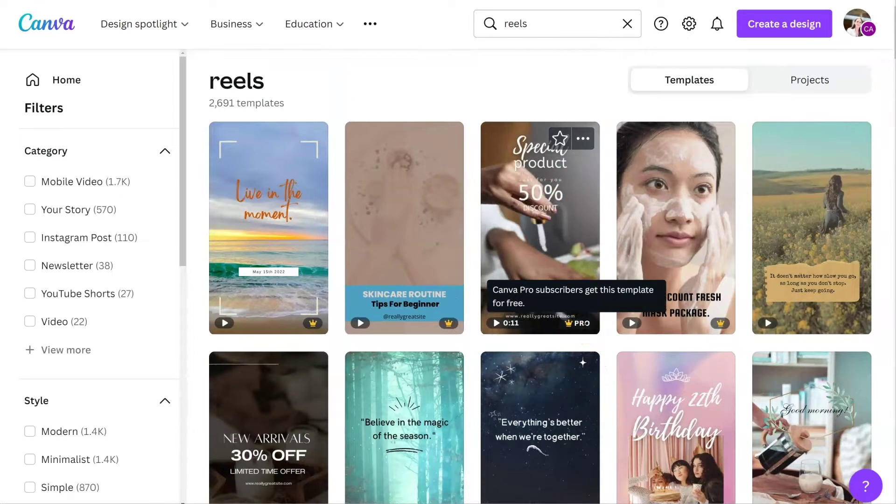
scroll(540, 280, "down", 2)
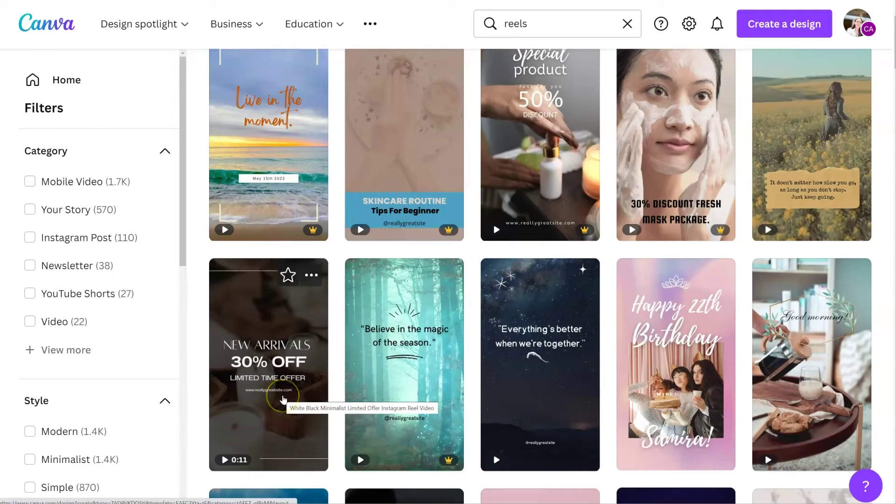
scroll(385, 119, "up", 2)
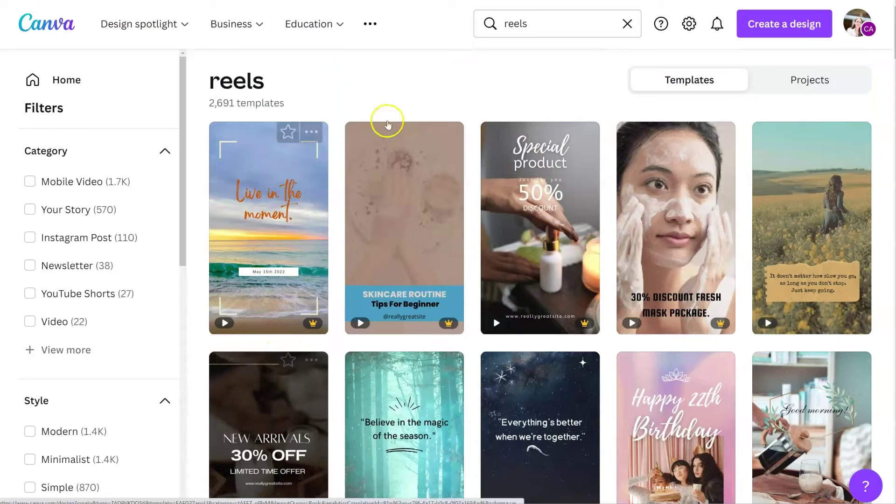
left_click(550, 26)
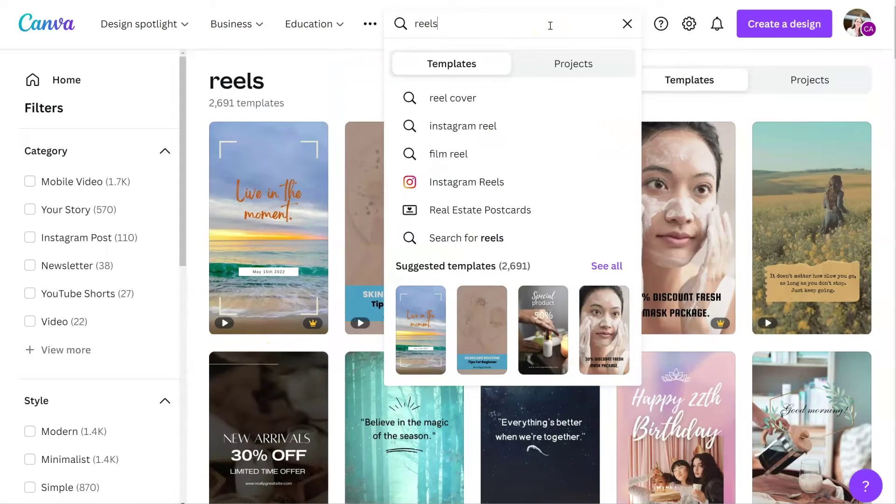
key("BackSpace")
type("reminders")
key("Return")
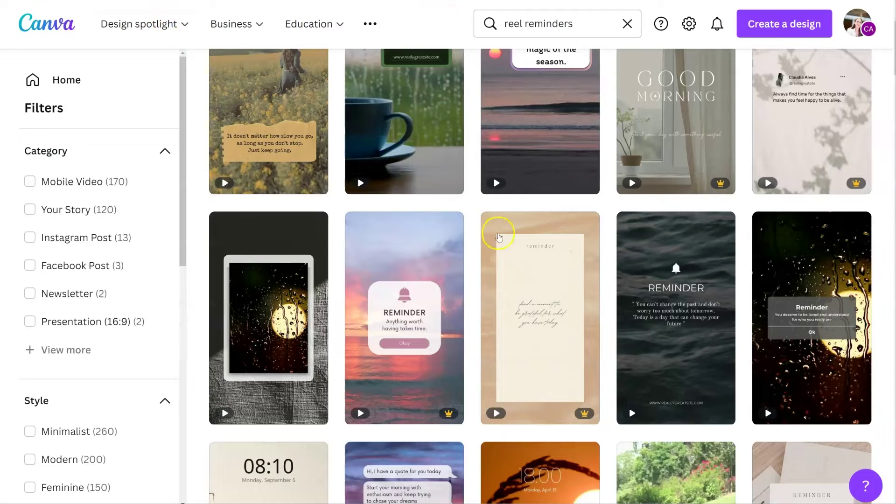
mouse_move(676, 317)
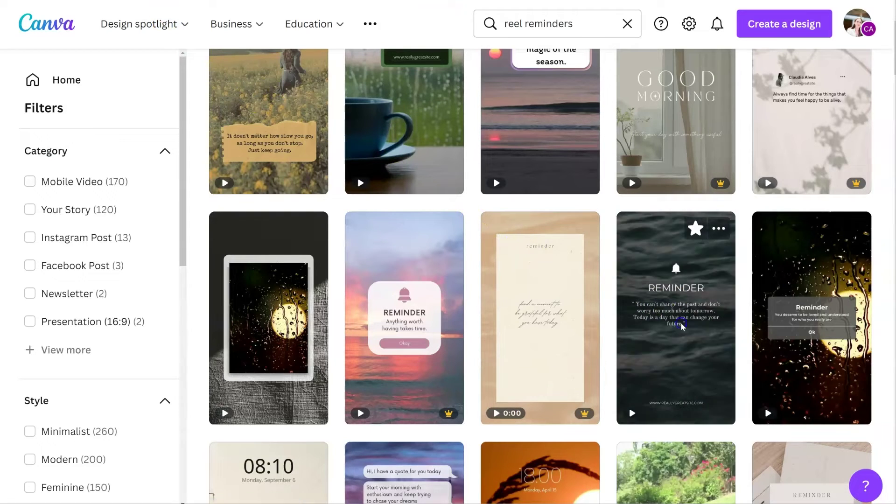
Step: Open the dark REMINDER reel template and trim its clip to 19.9 seconds
left_click(681, 325)
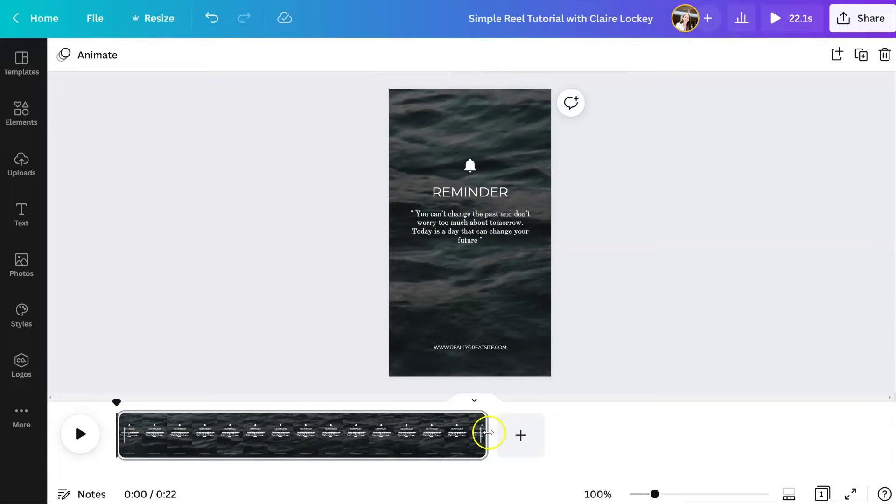
mouse_move(488, 435)
left_mouse_down()
mouse_move(406, 436)
mouse_move(449, 436)
left_mouse_up()
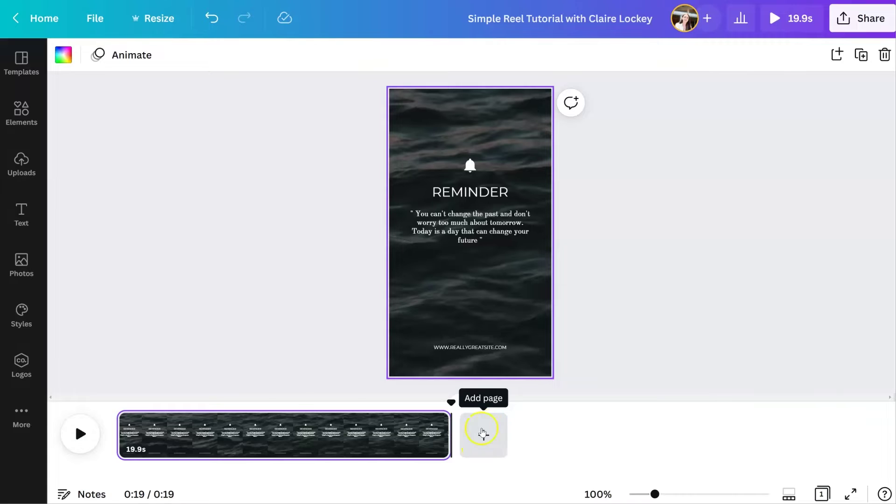
mouse_move(445, 435)
left_click(437, 423)
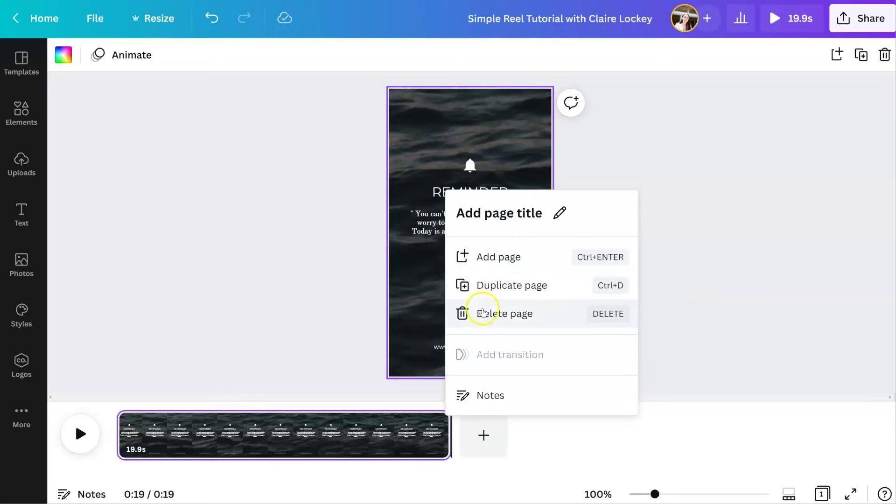
Step: Add a blank second page after the trimmed clip
left_click(362, 276)
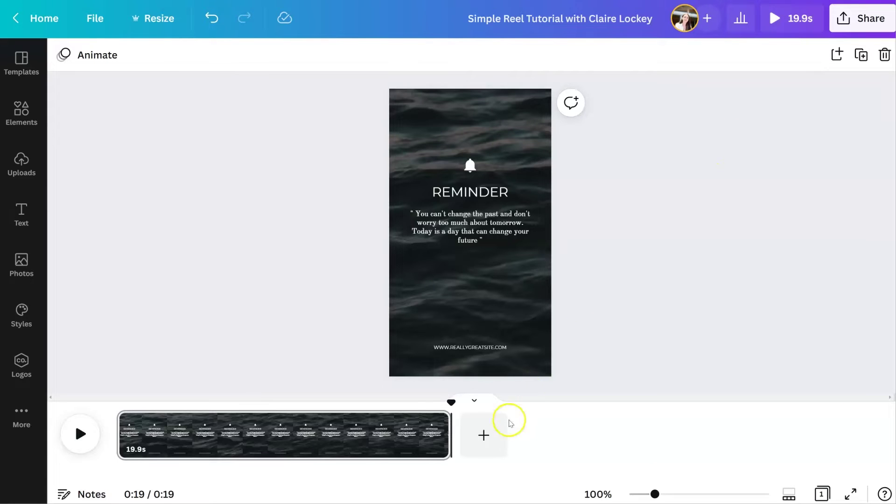
left_click(484, 434)
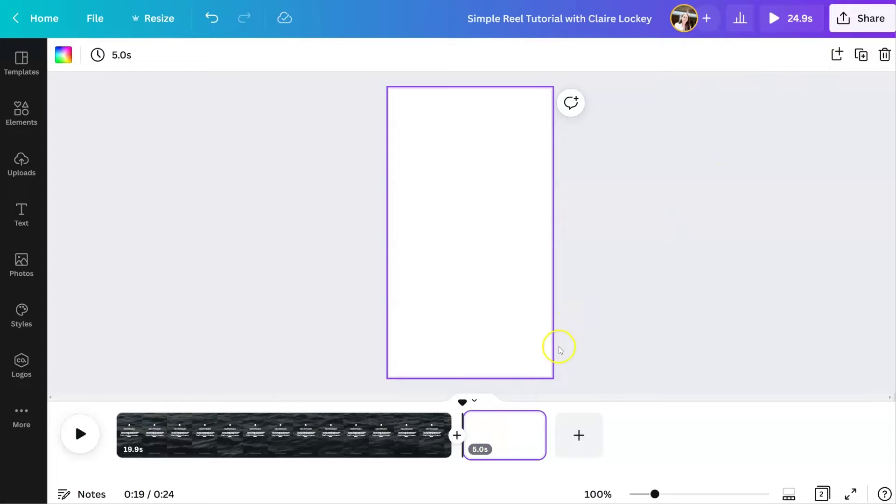
mouse_move(530, 422)
mouse_move(504, 434)
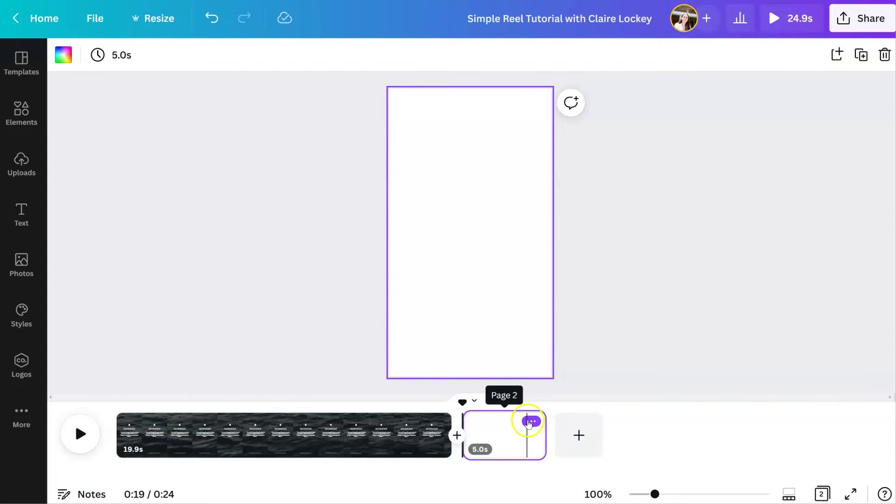
left_click(530, 422)
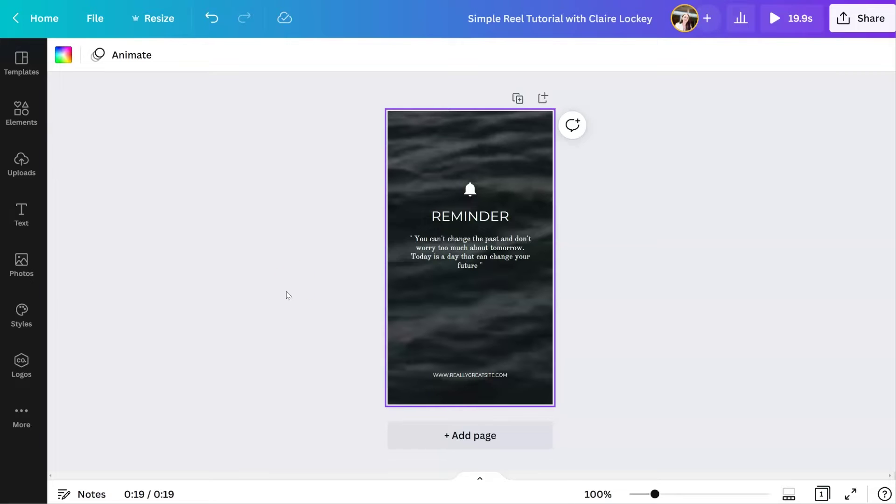
Step: Swap the dark-water background for a 'Social media' stock video of hands holding a phone
left_click(404, 163)
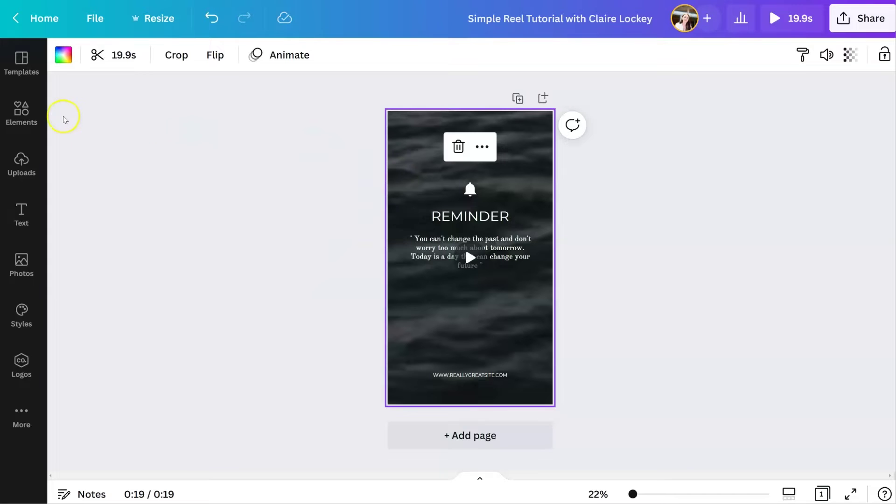
left_click(21, 113)
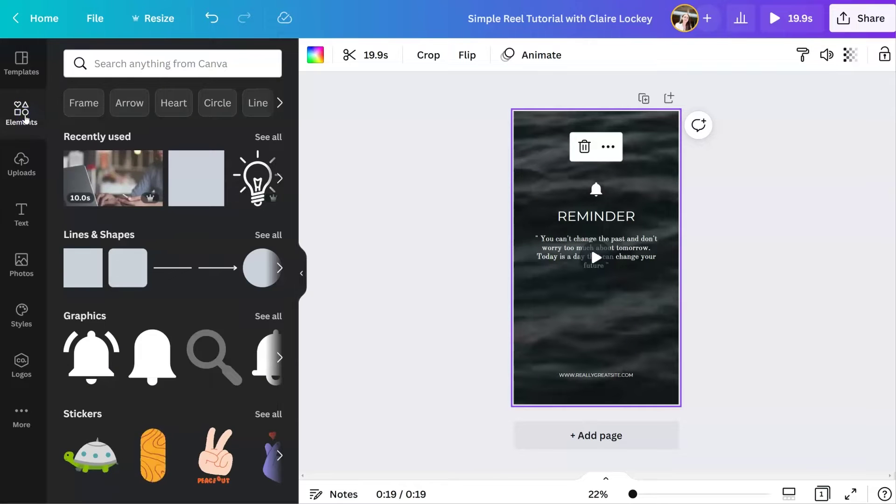
scroll(203, 272, "down", 2)
scroll(200, 266, "down", 2)
scroll(211, 259, "down", 1)
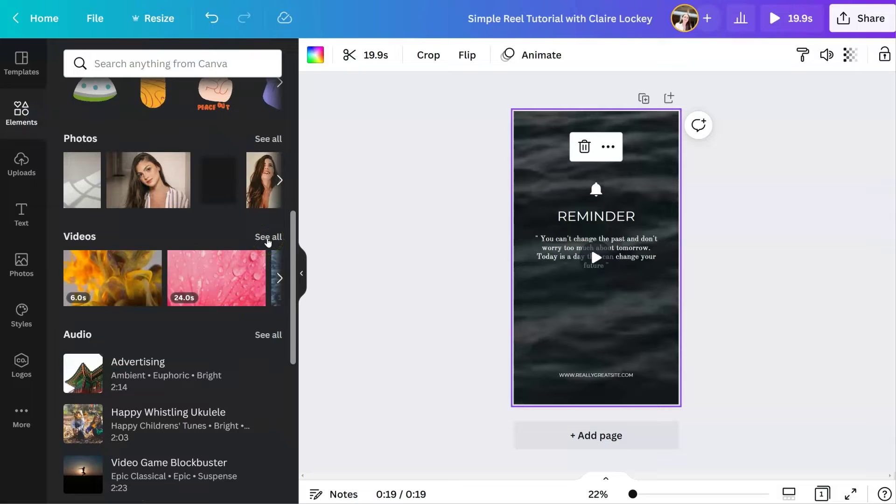
left_click(267, 238)
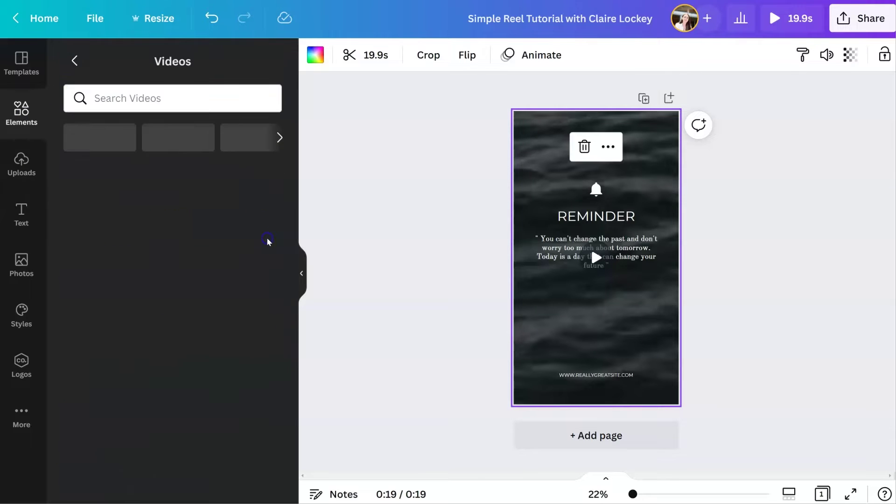
scroll(88, 268, "down", 2)
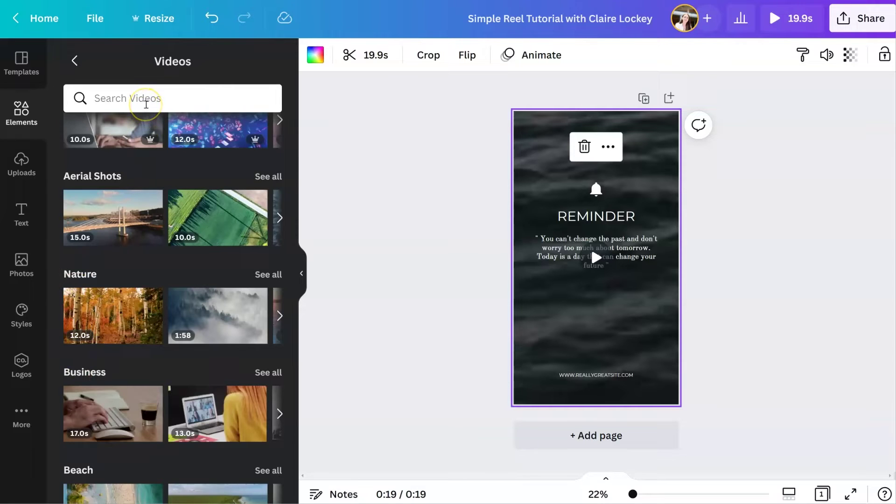
left_click(146, 104)
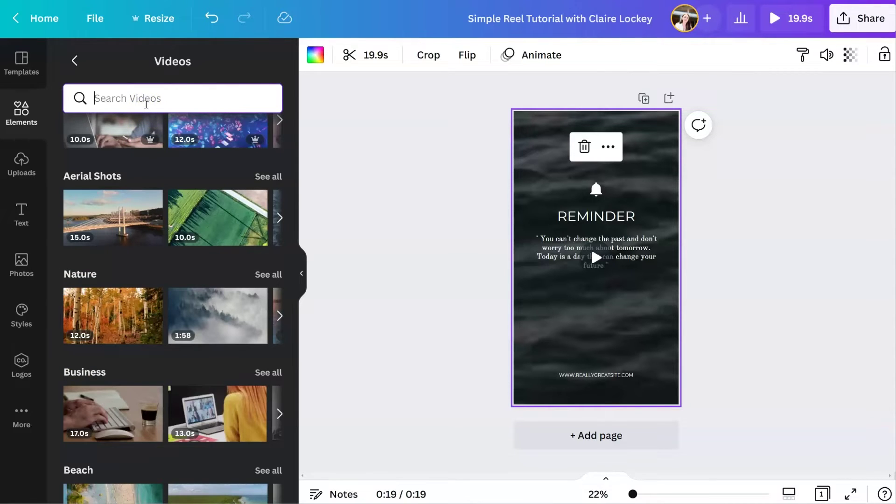
type("Soc")
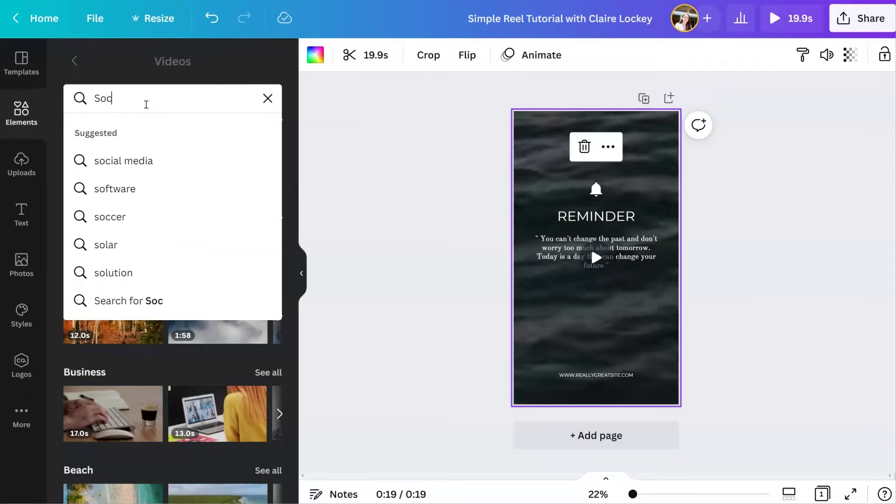
type("ial media")
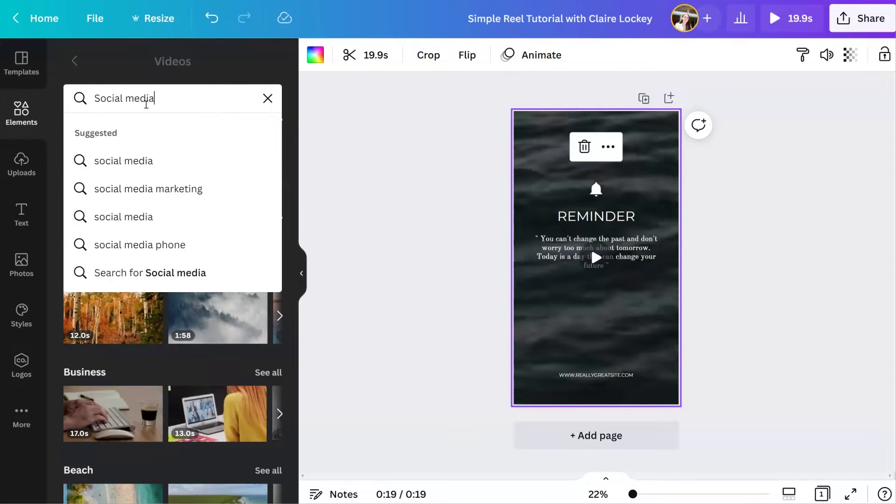
key("Return")
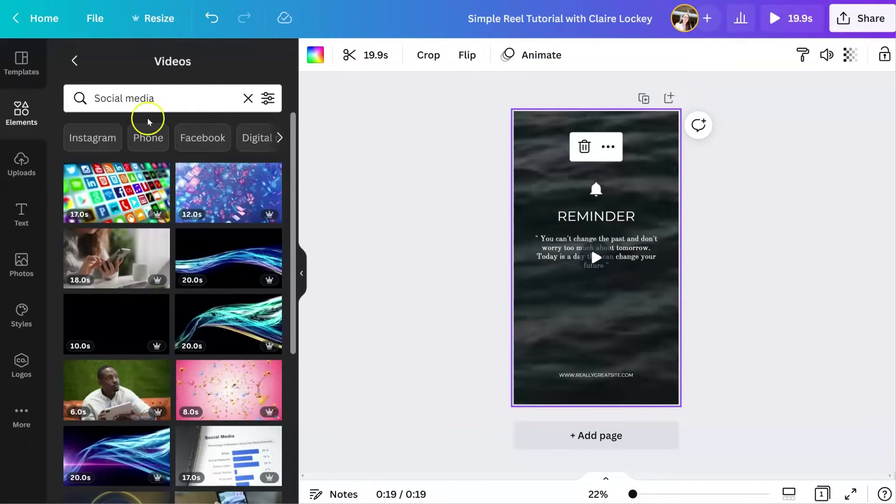
scroll(160, 170, "down", 1)
scroll(160, 170, "down", 2)
scroll(159, 170, "down", 2)
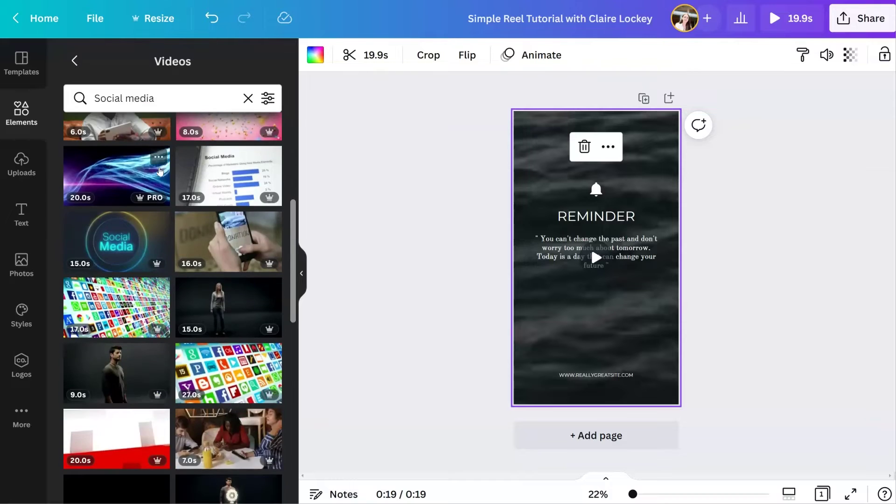
scroll(160, 170, "down", 3)
scroll(160, 170, "down", 2)
scroll(160, 171, "down", 2)
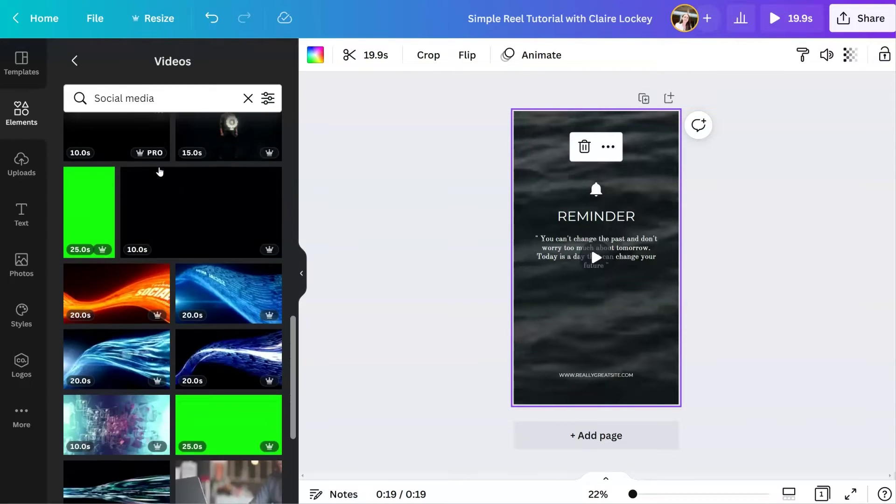
scroll(160, 170, "down", 2)
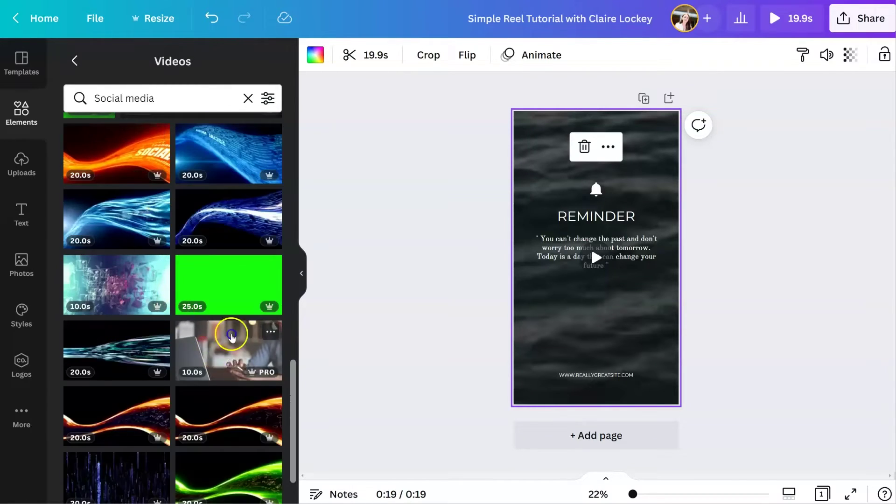
left_click_drag(227, 340, 523, 175)
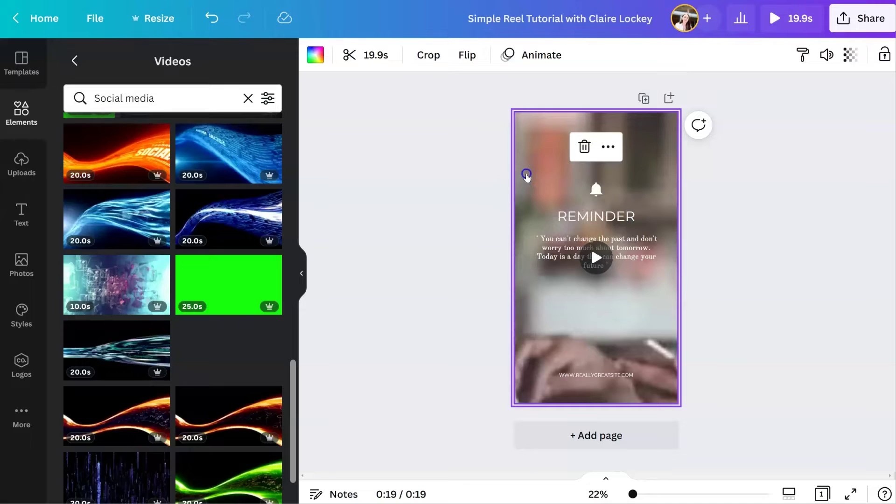
left_click(301, 273)
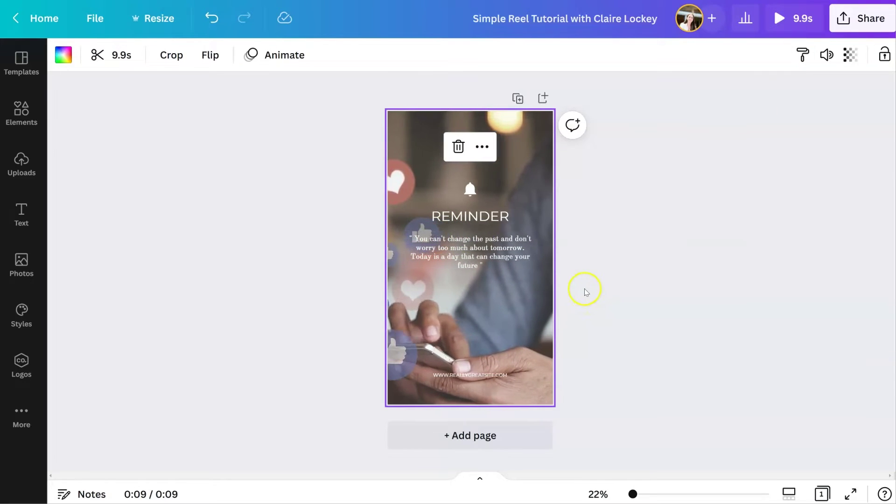
Step: Search Elements for 'lightbulb' and add the outline lightbulb graphic to the page
left_click(471, 190)
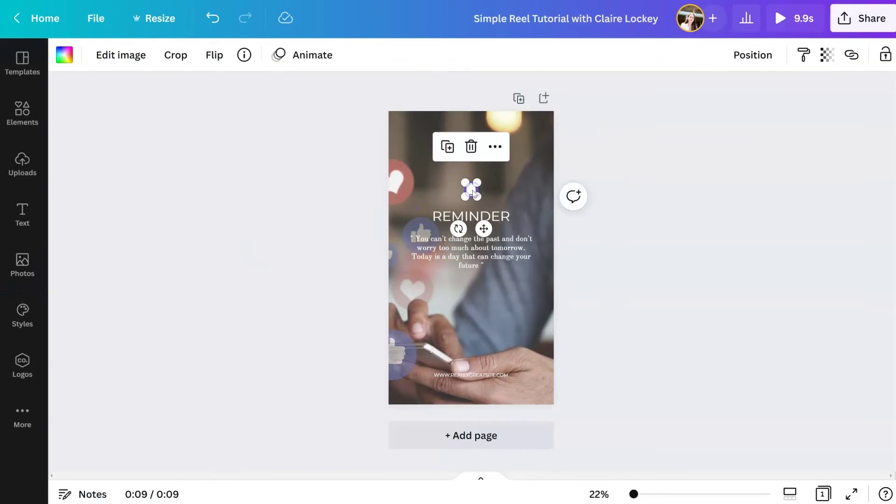
left_click(348, 188)
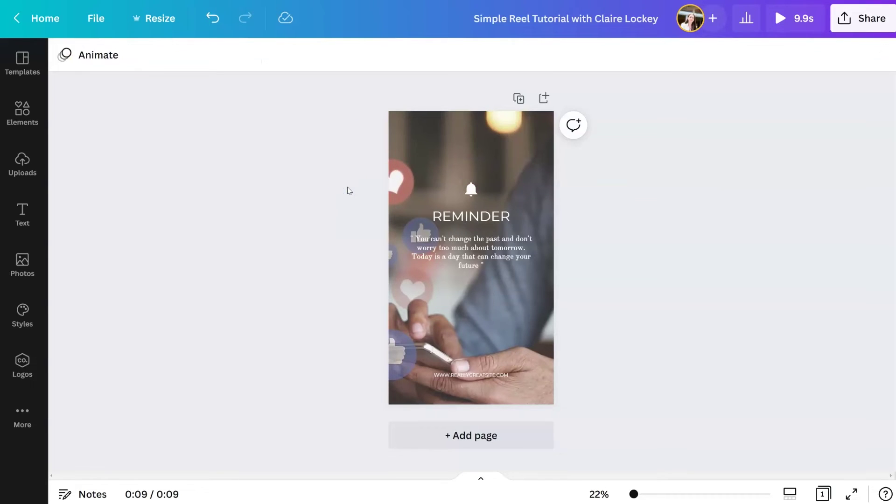
left_click(22, 108)
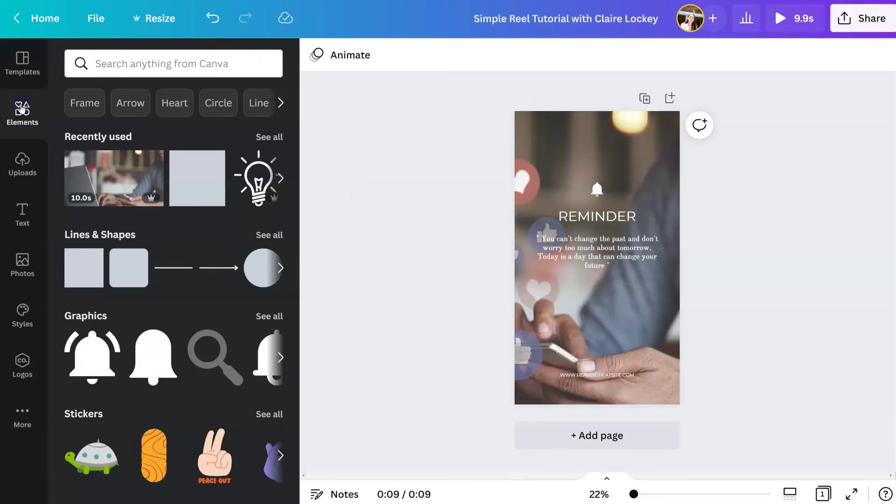
left_click(143, 67)
type("lightb")
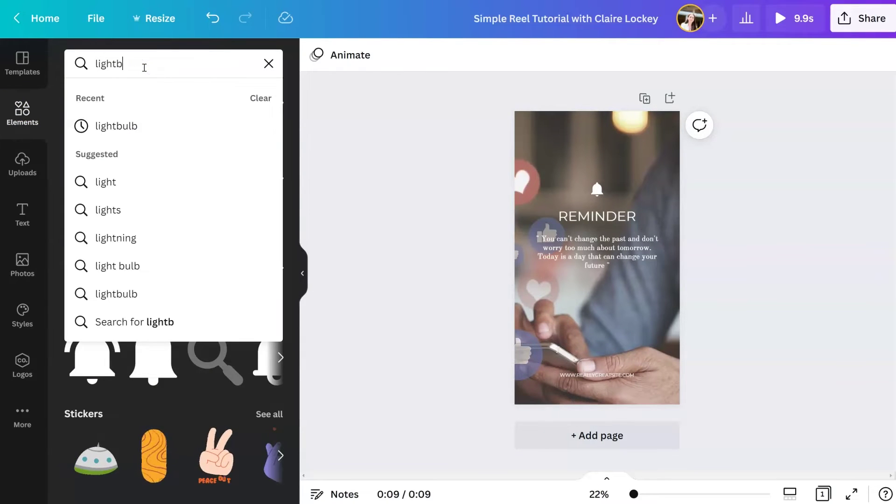
type("ulb")
key("Return")
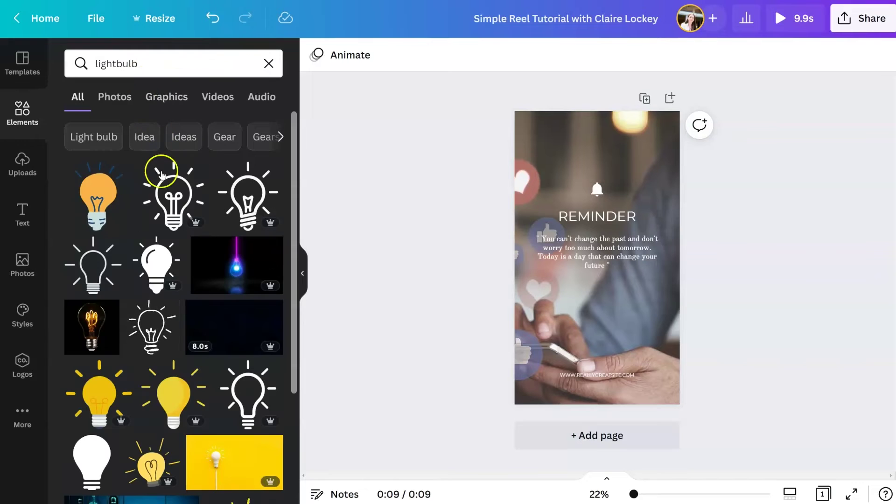
left_click(100, 270)
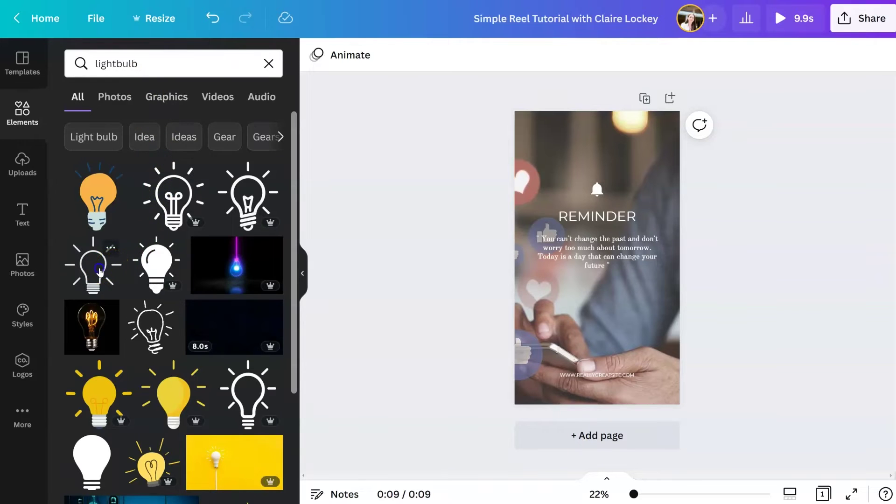
left_click(303, 275)
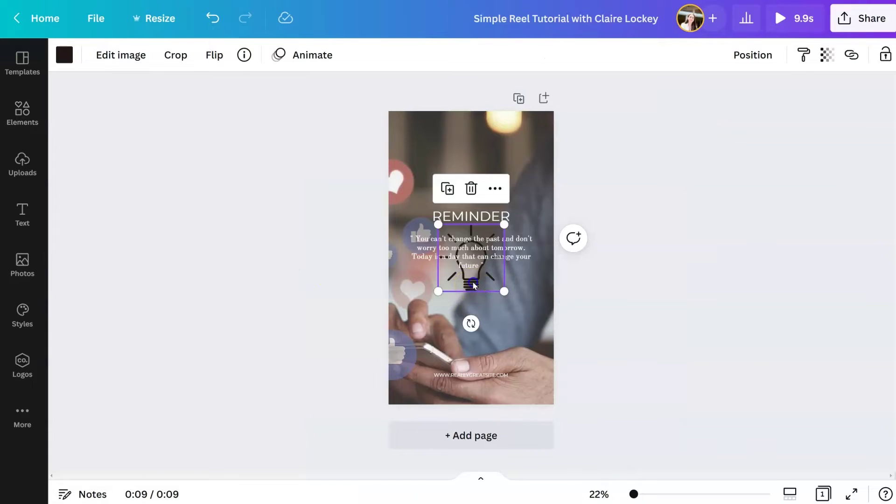
Step: Shrink the lightbulb into a small white icon above REMINDER and remove the bell
left_click_drag(473, 285, 516, 193)
left_click_drag(548, 130, 495, 177)
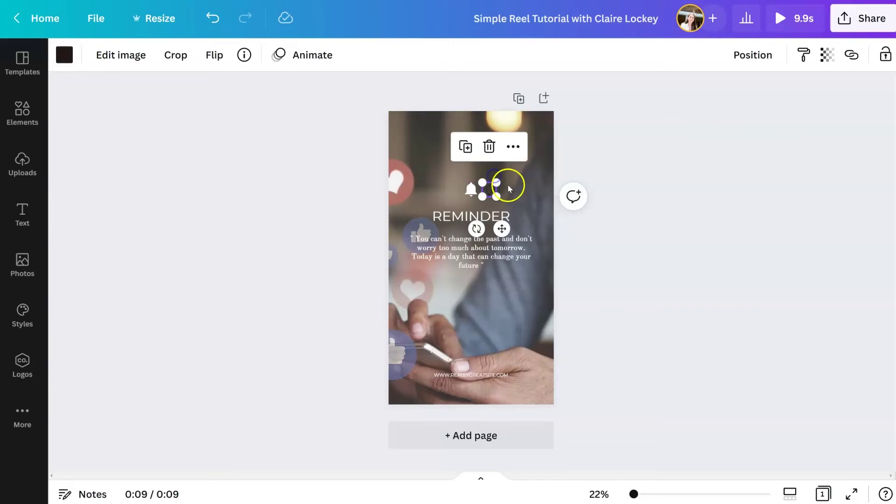
left_click(526, 188)
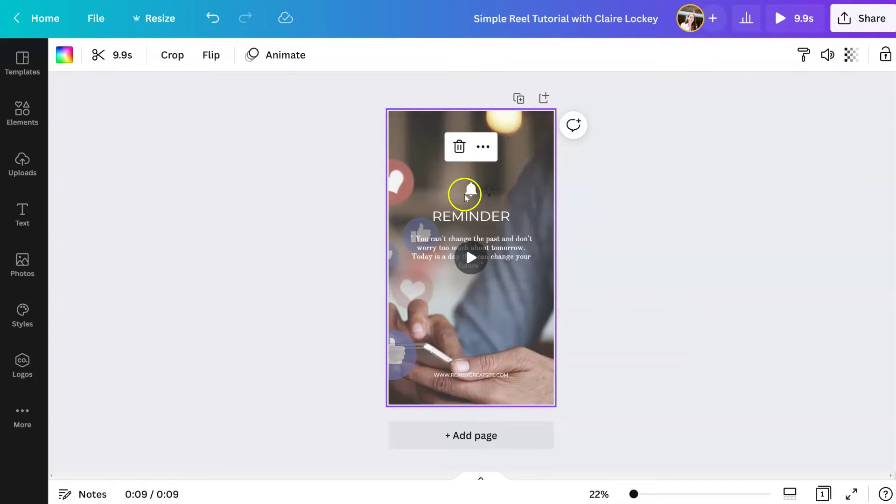
left_click(491, 190)
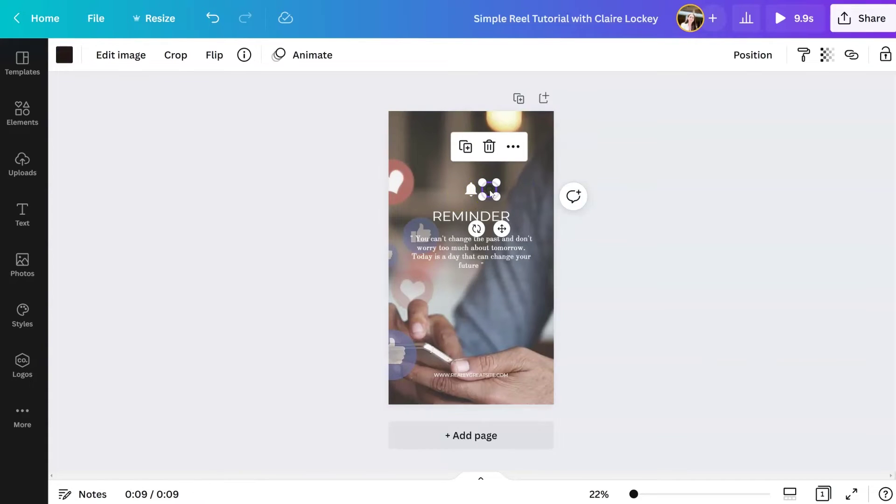
left_click(64, 55)
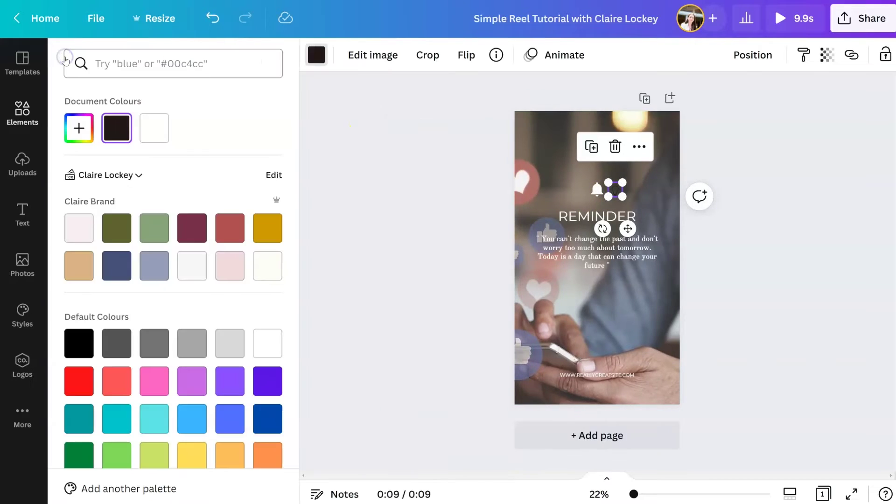
left_click(153, 138)
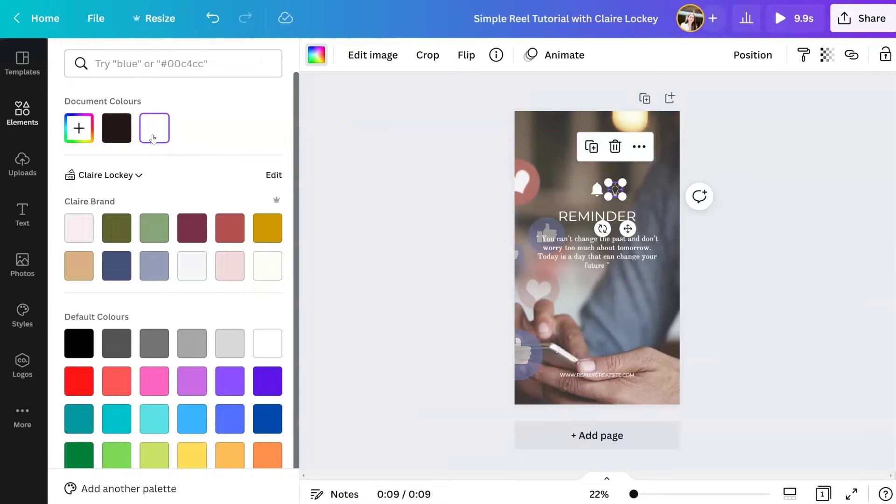
left_click(364, 152)
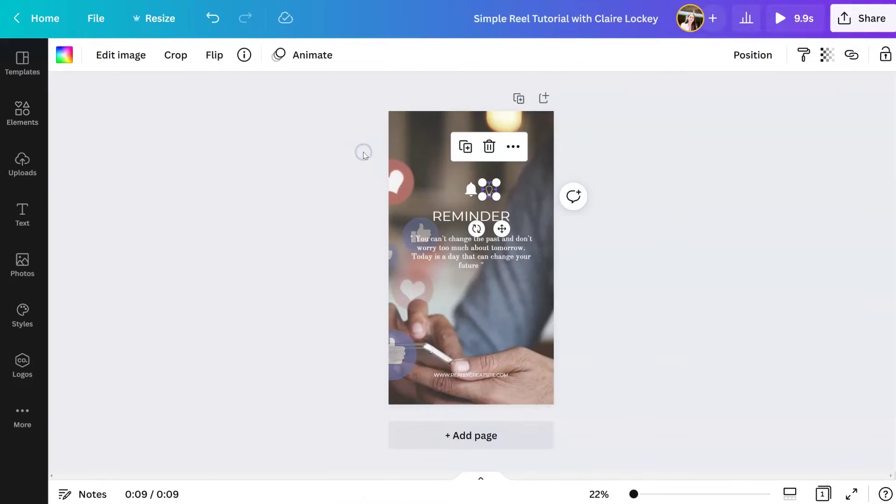
left_click(456, 183)
key("Escape")
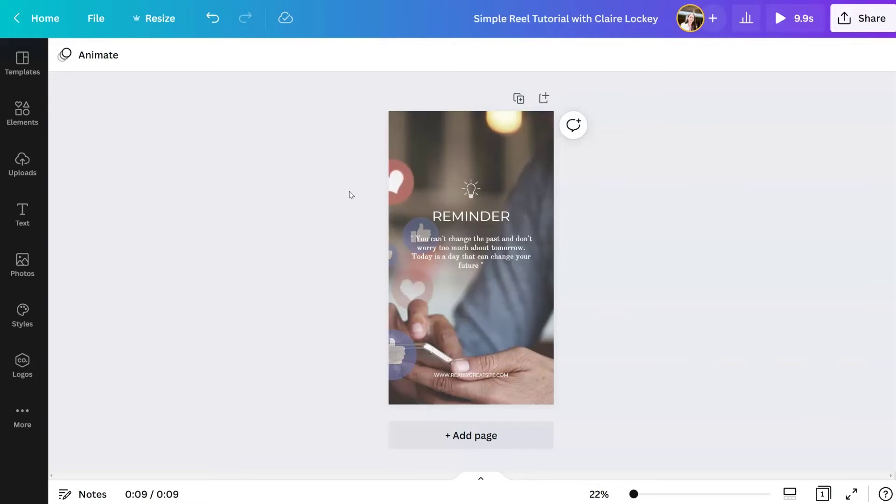
Step: Retitle the heading 'INSTAGRAM REELS TOP TIPS' and widen it onto two lines
left_click(428, 214)
left_click(437, 218)
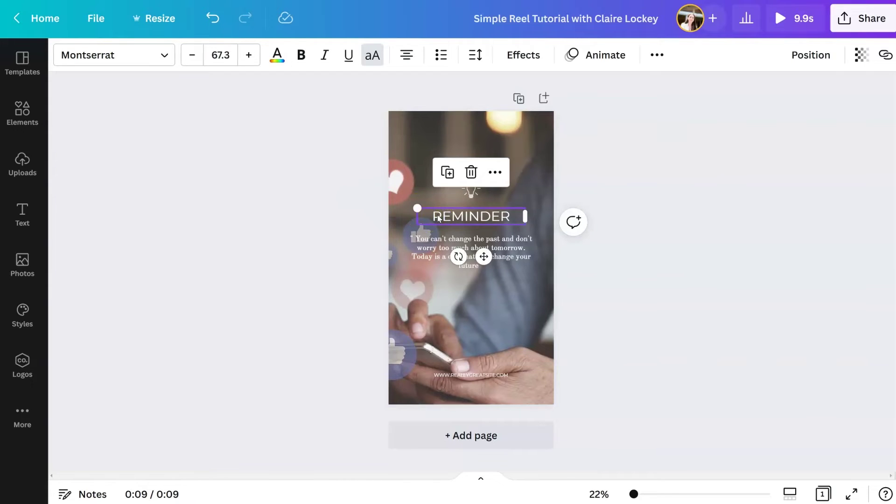
double_click(437, 215)
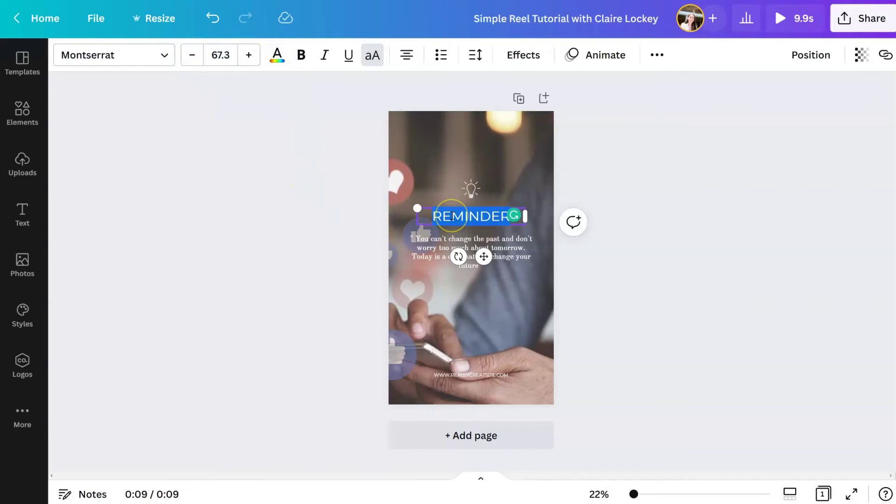
key("BackSpace")
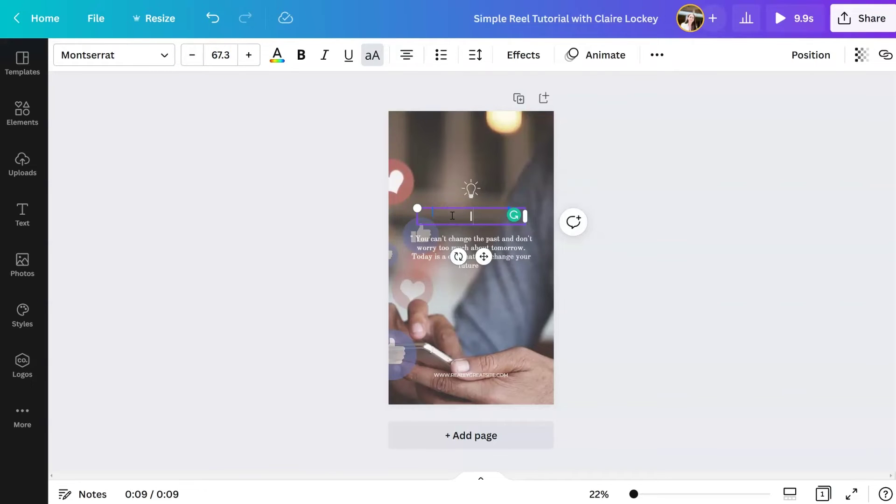
type("INSTAGRAM")
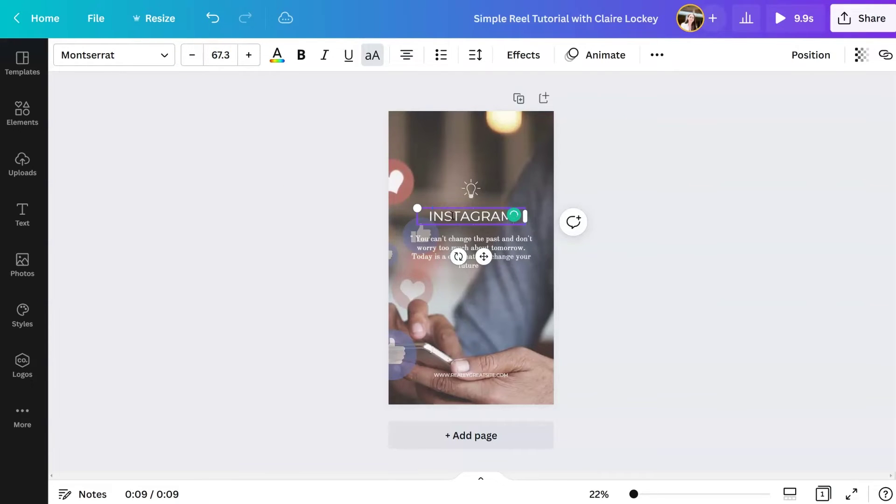
type(" REELS TOP")
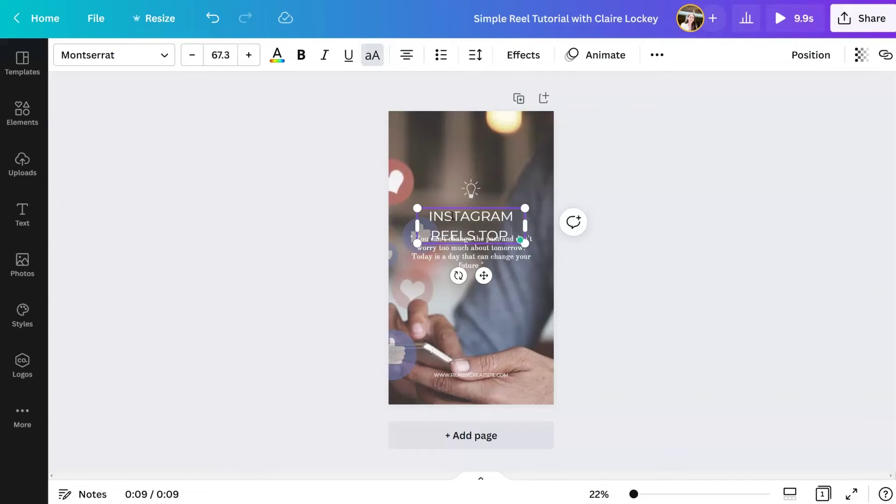
type(" TIPS")
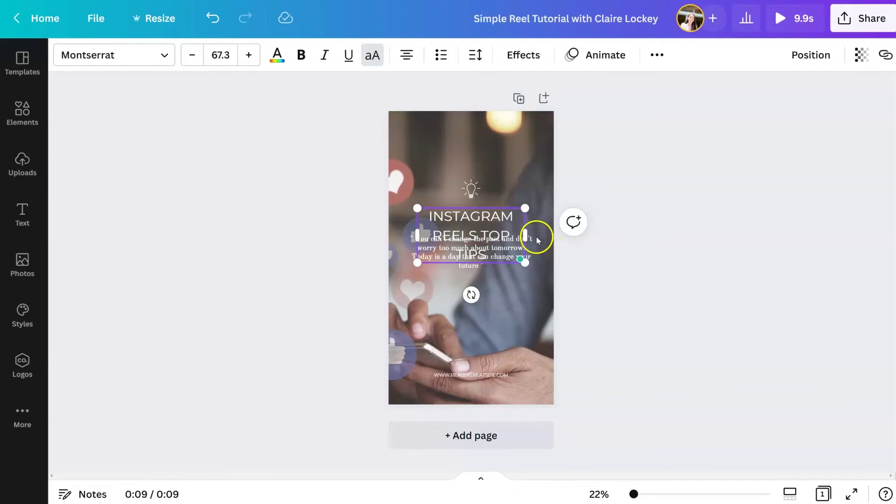
left_click_drag(531, 234, 536, 234)
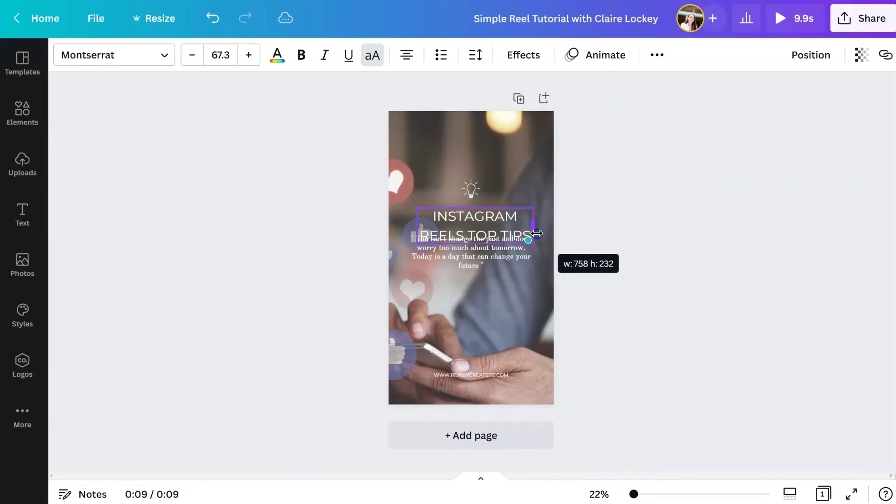
Step: Centre the title and move the quote block below it
left_click(598, 191)
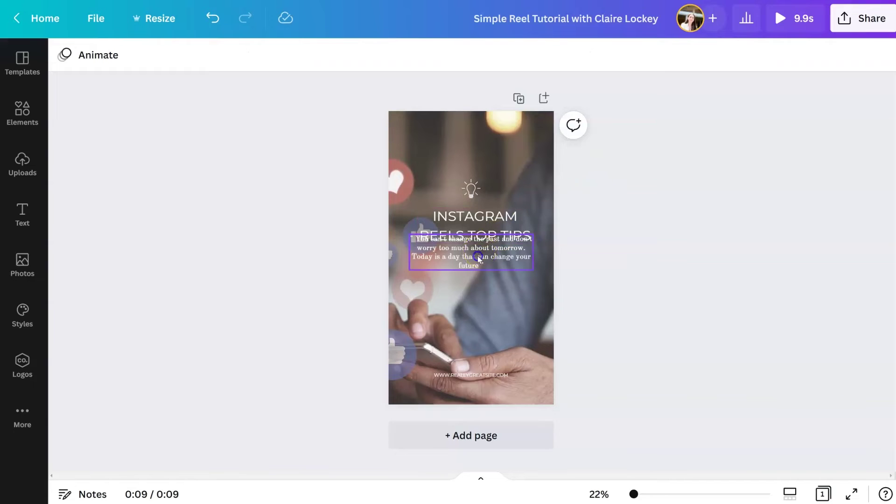
left_click_drag(473, 250, 481, 276)
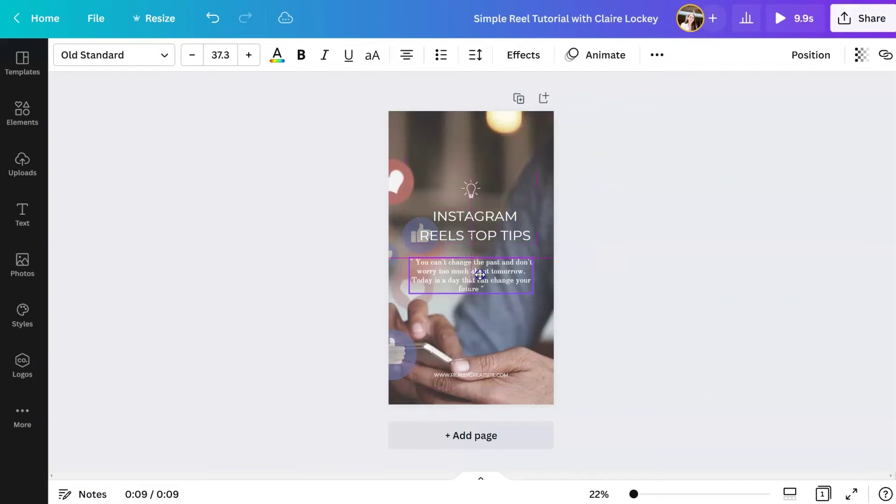
left_click_drag(475, 239, 474, 240)
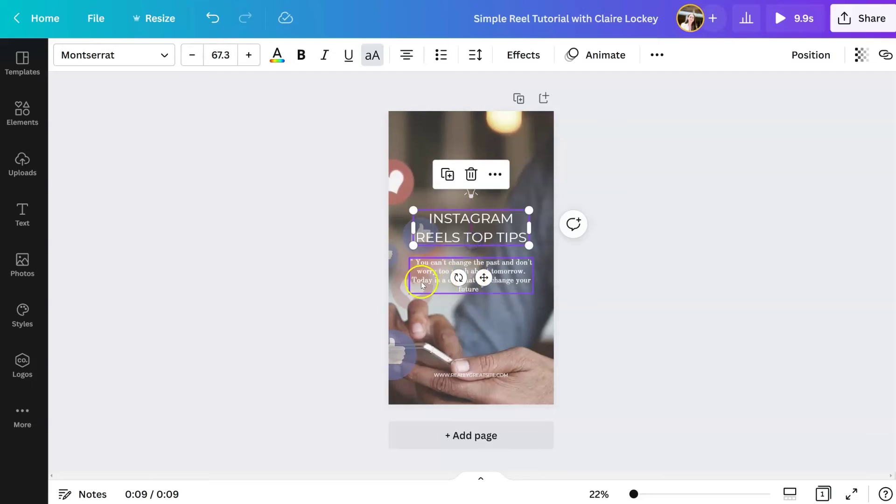
left_click_drag(421, 281, 419, 279)
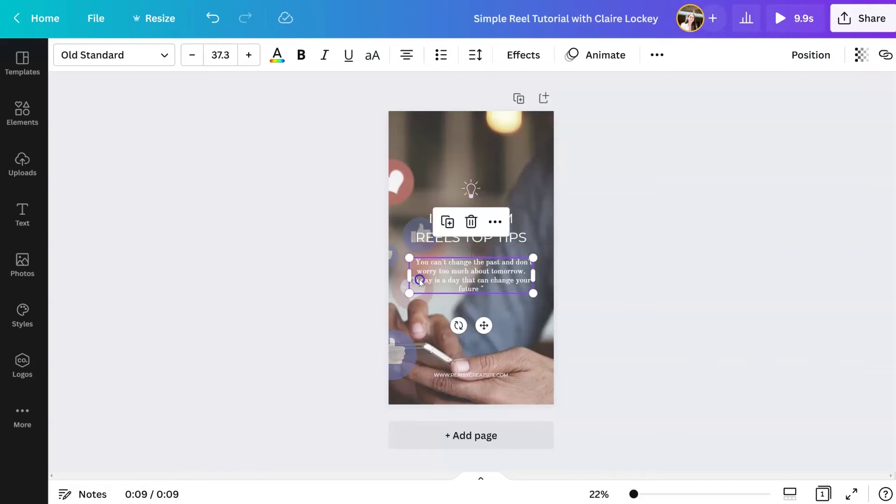
left_click(581, 226)
Step: Replace the quote with the pasted paragraph on experimenting with reels, then preview full-screen
left_click(461, 283)
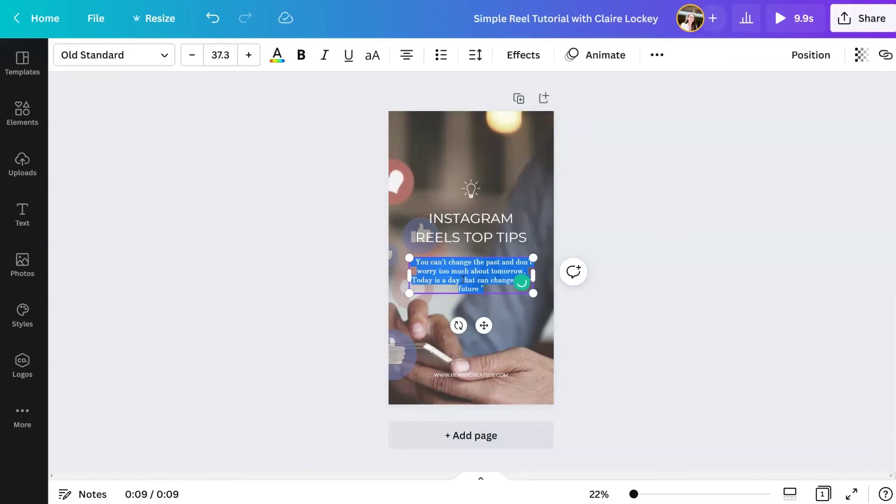
type("When creating reels don't be afraid to experiment and see what works. Try different length reels, reels with different types of imagery and audio. Check out your insights to see what is performing well and what your audience is engaging with.")
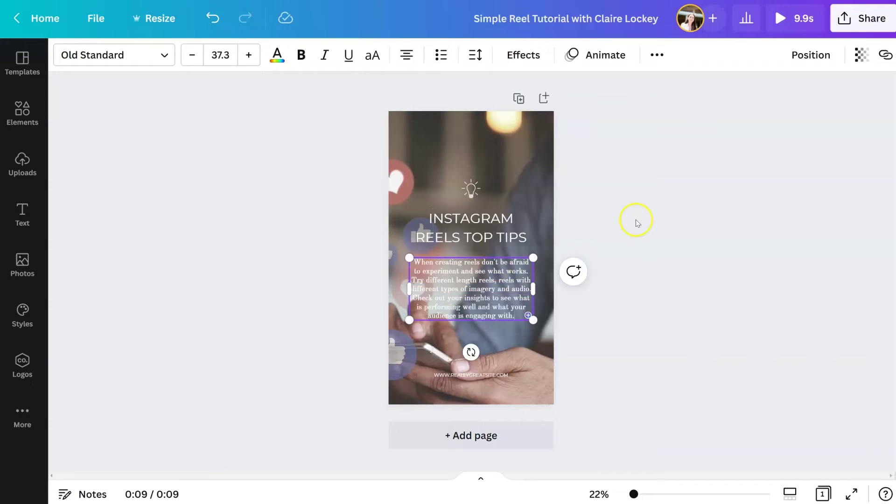
left_click(636, 220)
left_click(794, 27)
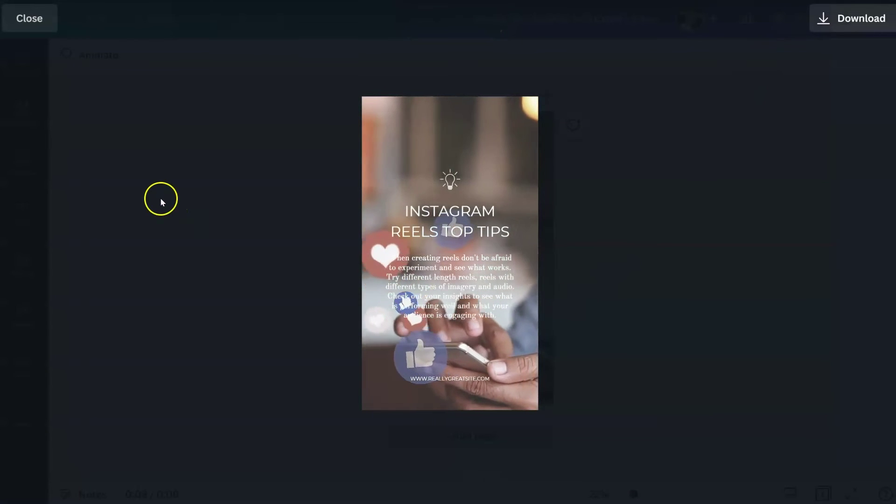
Step: Close the full-screen preview and reopen the elements library
left_click(30, 19)
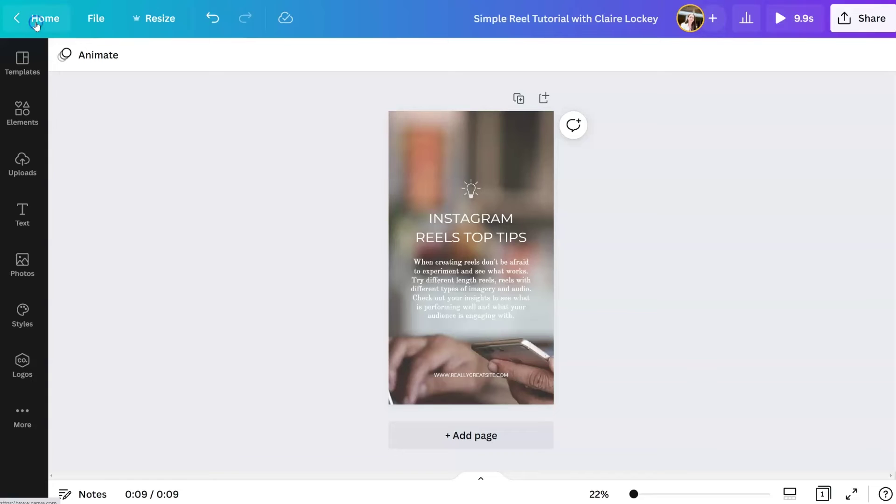
left_click(162, 210)
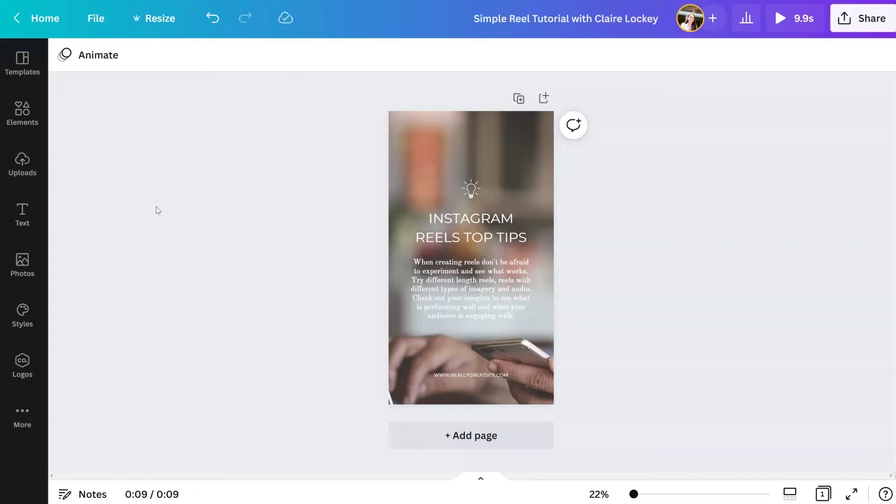
Step: Add a square shape, stretch it over the entire reel page, and fill it black
left_click(35, 121)
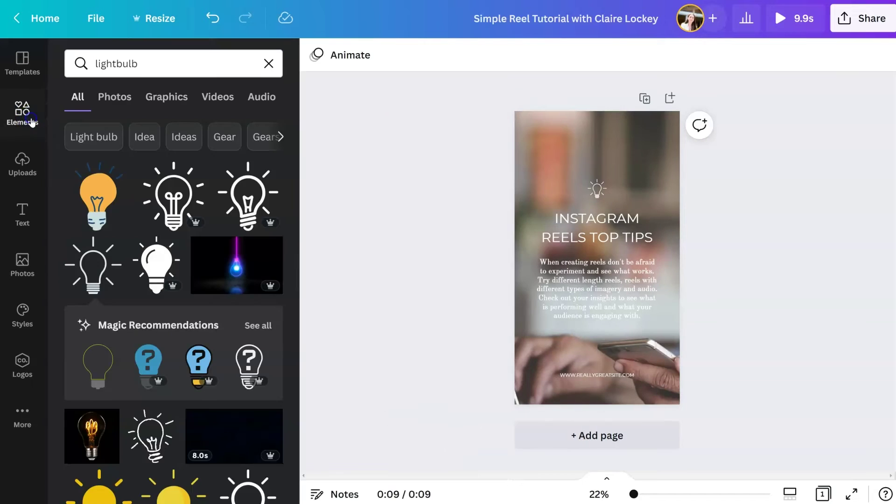
left_click(268, 63)
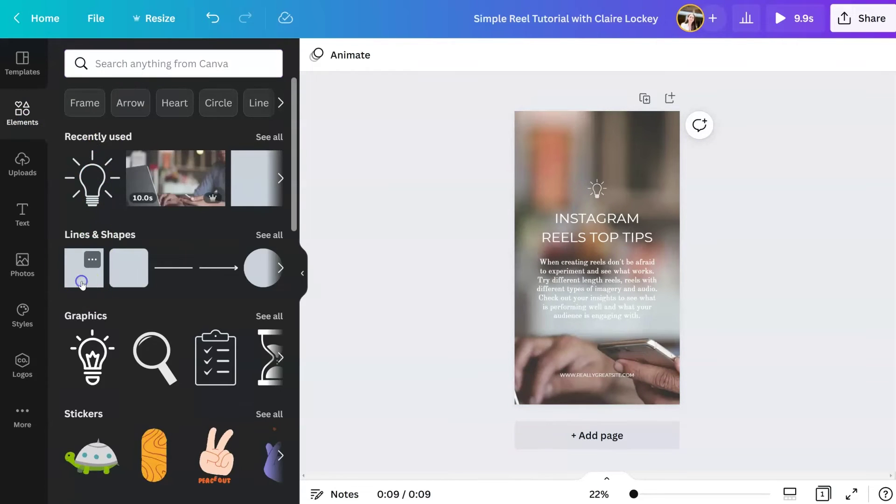
left_click(82, 283)
scroll(294, 270, "down", 5)
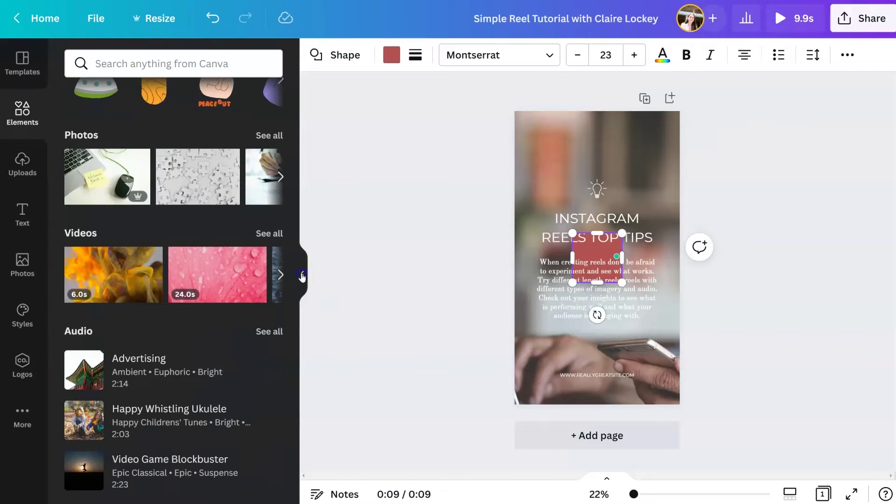
left_click(297, 273)
left_click_drag(466, 250, 411, 134)
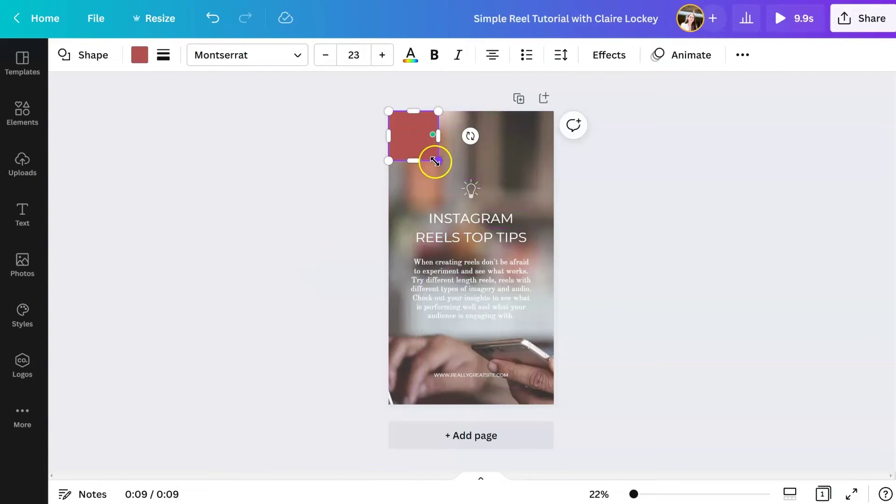
left_click_drag(438, 165, 554, 412)
left_click_drag(534, 135, 536, 133)
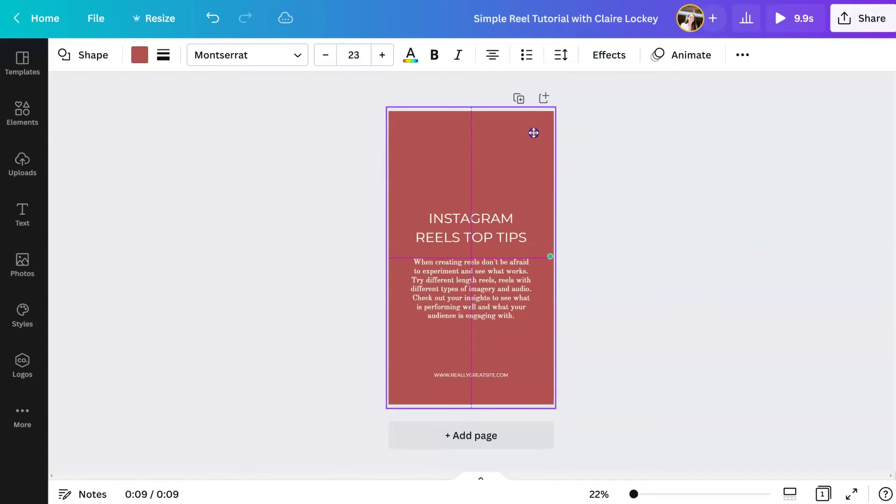
left_click(138, 55)
left_click(77, 343)
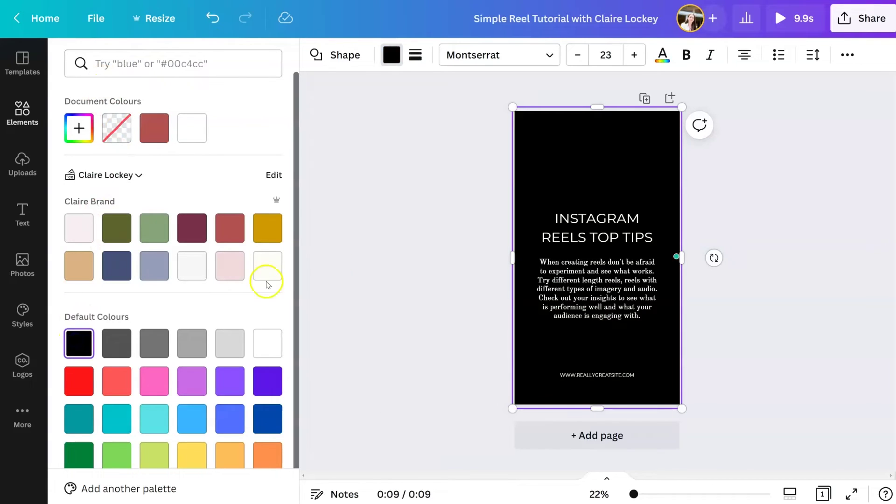
Step: Set the black rectangle's transparency to 25
left_click(369, 244)
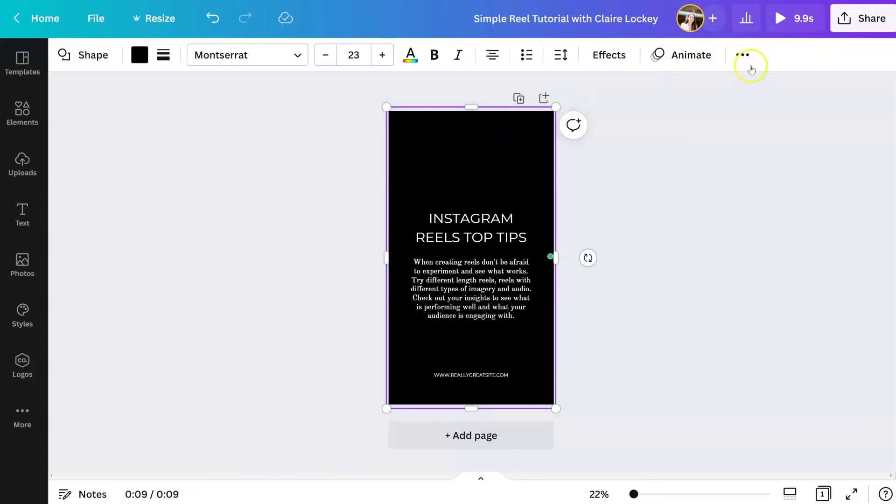
left_click(744, 54)
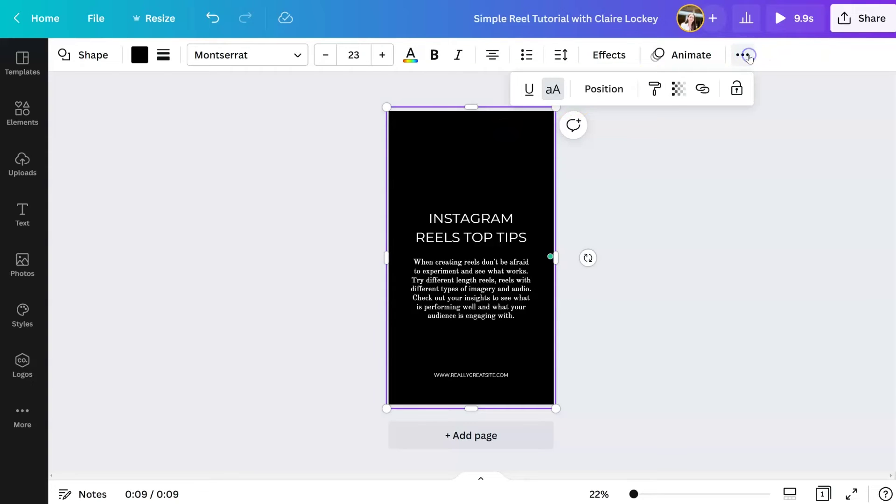
left_click(680, 93)
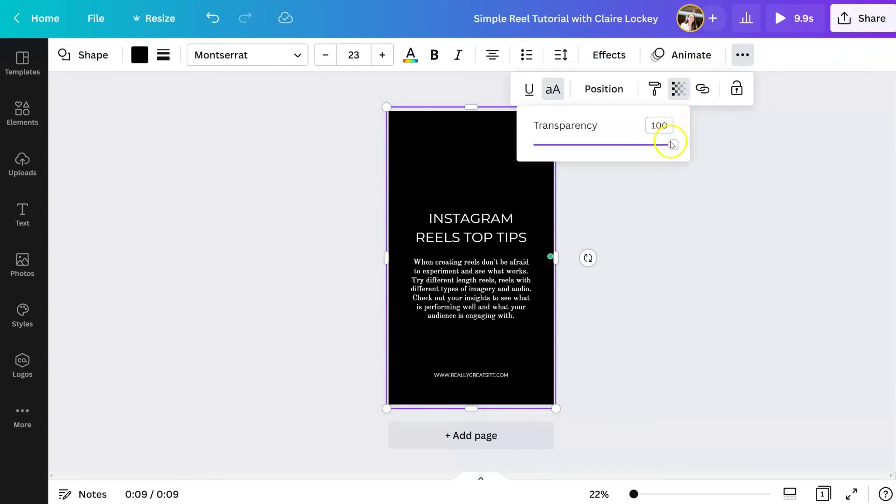
left_click_drag(673, 144, 567, 142)
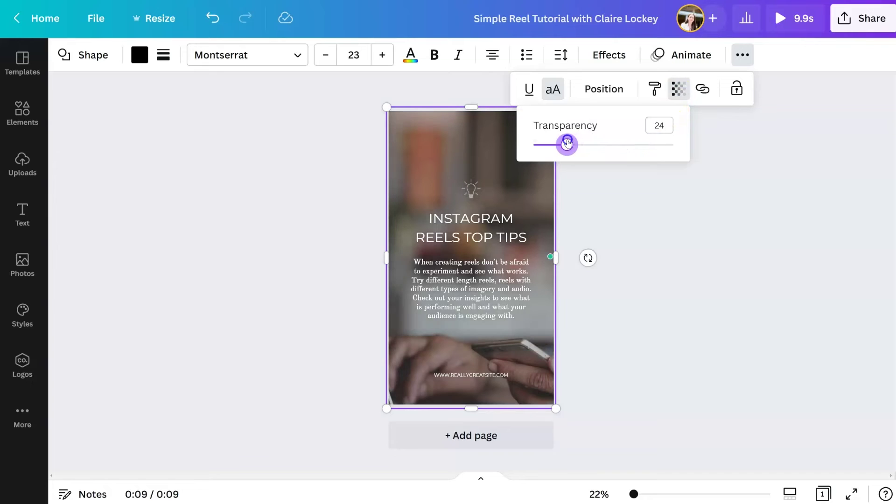
left_click(600, 189)
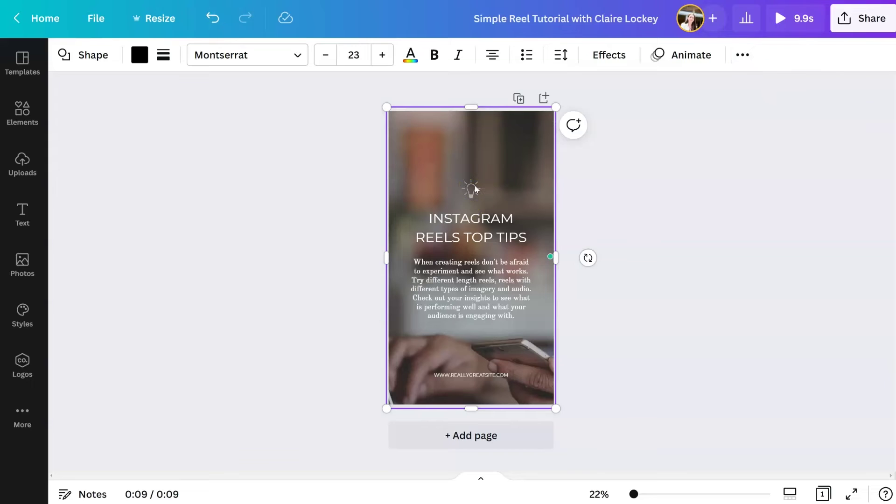
Step: Send the black overlay one layer backward, behind the lightbulb and tips text
left_click(741, 57)
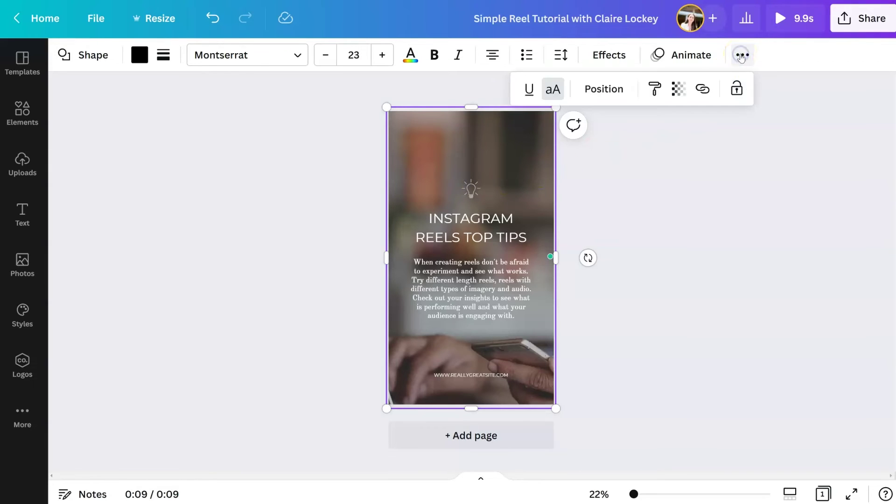
left_click(606, 94)
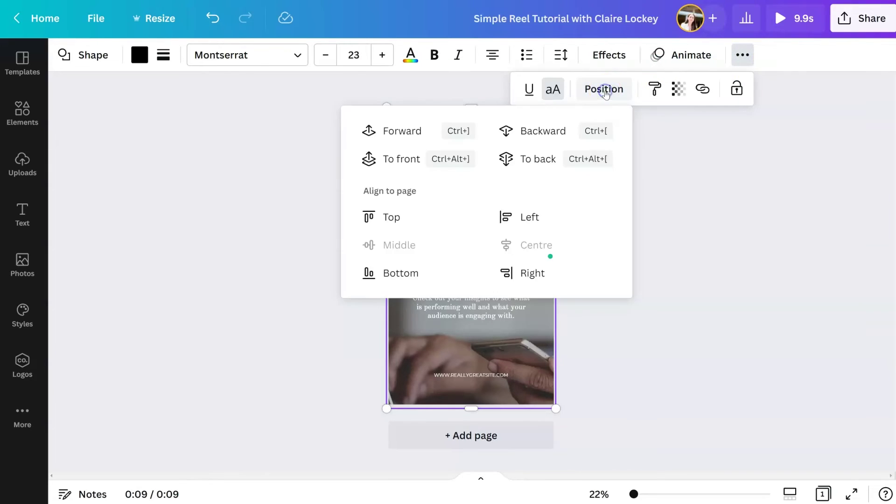
left_click(547, 132)
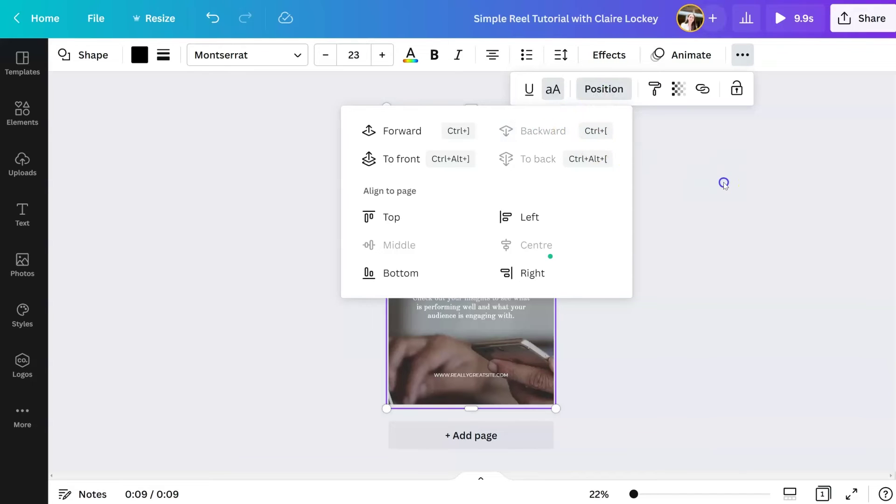
left_click(724, 183)
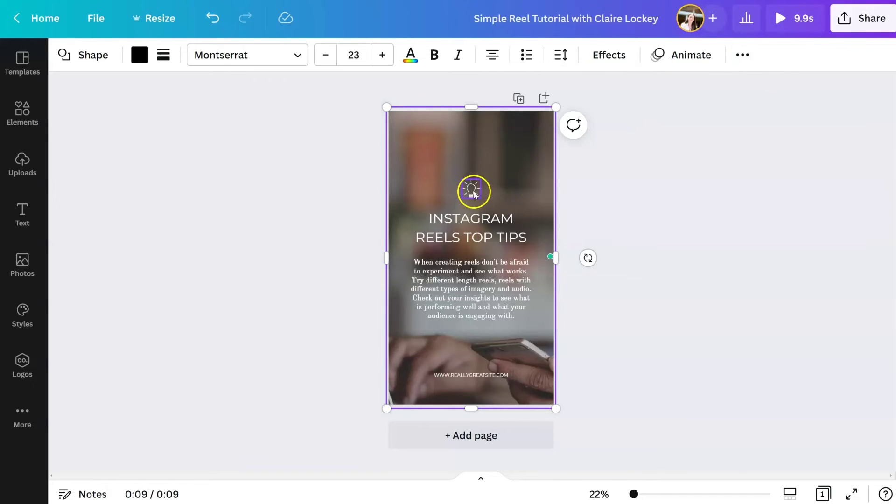
left_click(339, 159)
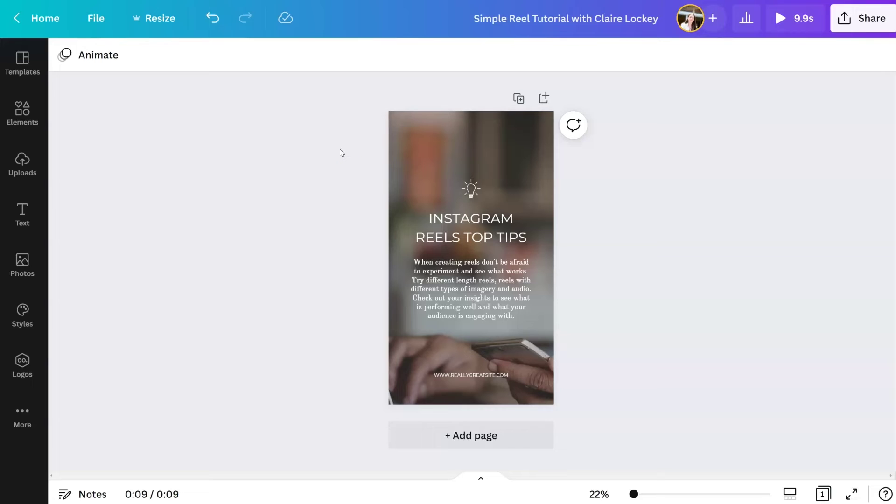
Step: Change the heading font to Source Sans Pro Black and apply it across the design
left_click(425, 221)
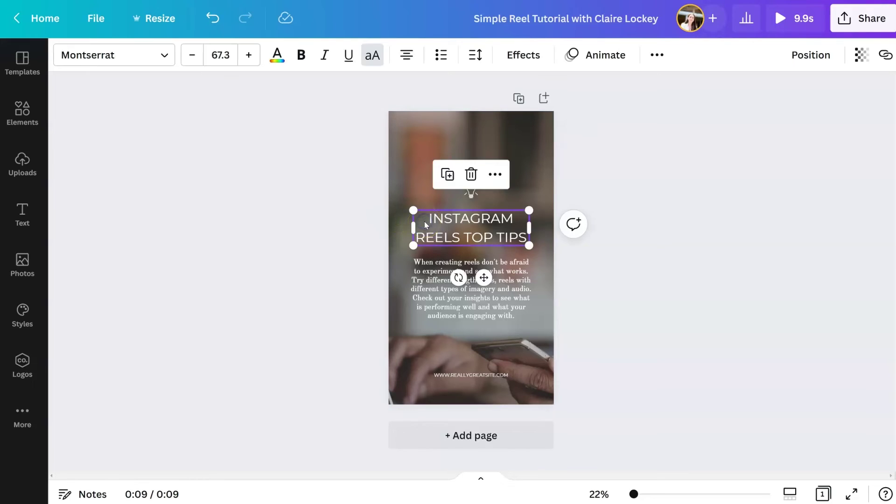
left_click(163, 56)
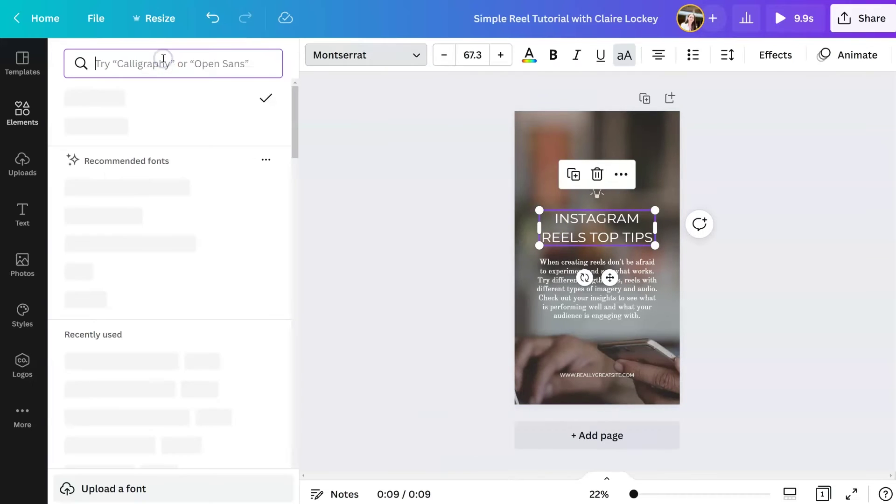
scroll(147, 165, "down", 1)
scroll(147, 168, "down", 3)
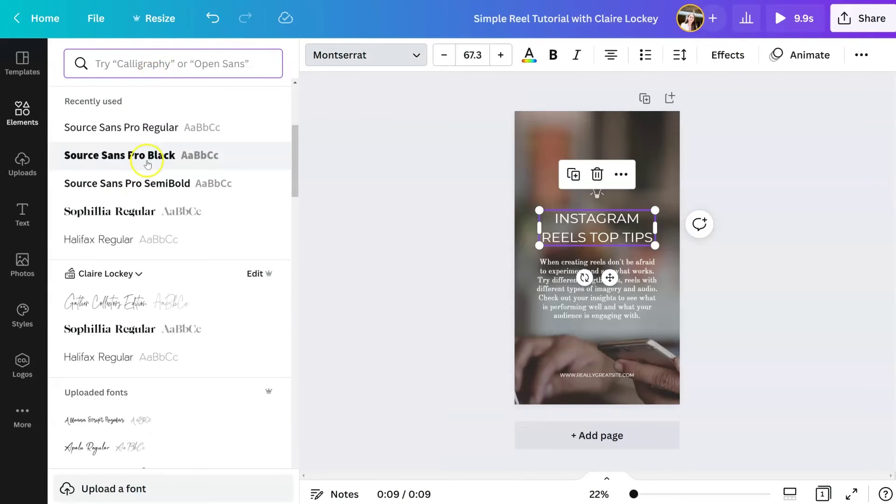
scroll(148, 168, "down", 4)
scroll(148, 167, "down", 3)
scroll(148, 167, "down", 3)
scroll(148, 167, "down", 1)
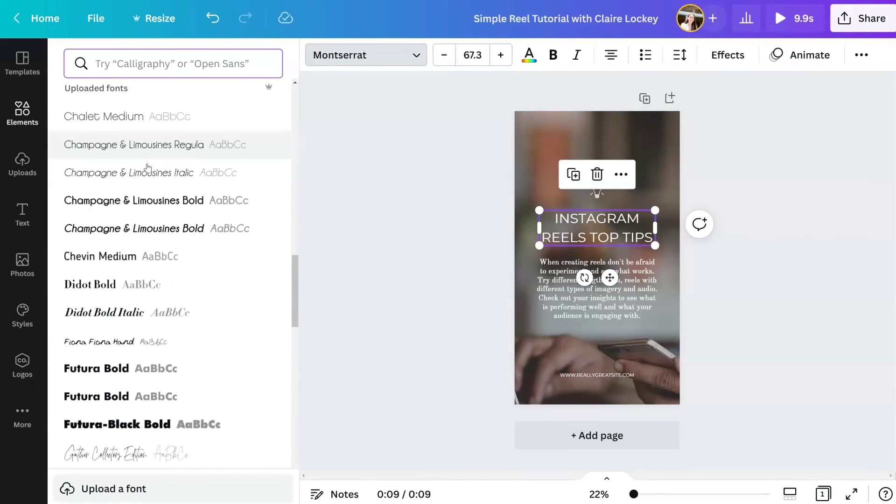
scroll(148, 167, "down", 4)
scroll(148, 168, "down", 4)
scroll(147, 167, "down", 4)
scroll(148, 168, "down", 1)
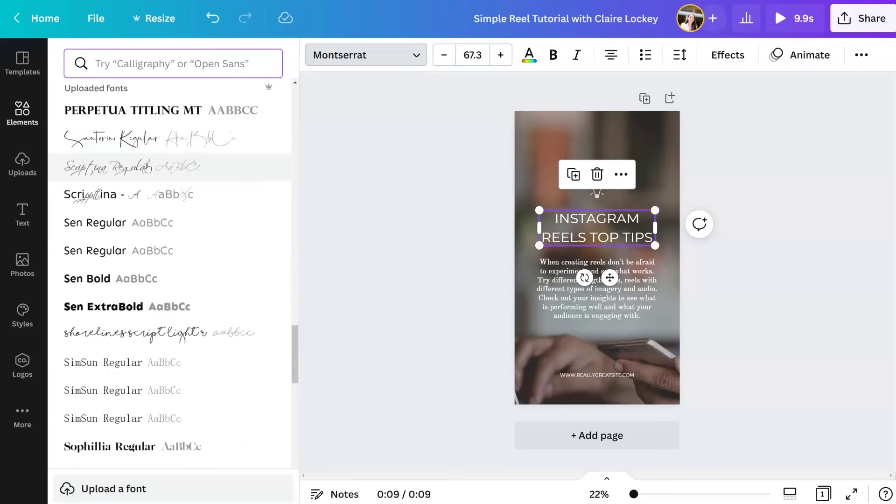
scroll(147, 167, "down", 2)
scroll(150, 179, "down", 1)
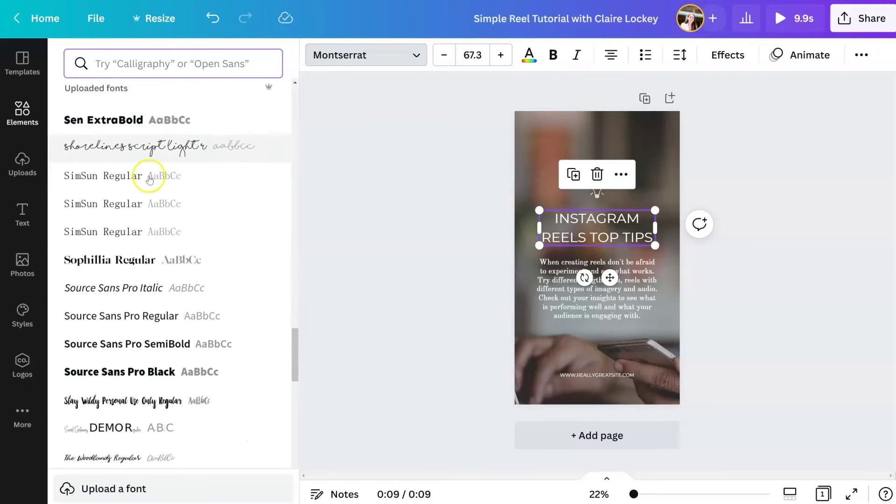
left_click(131, 373)
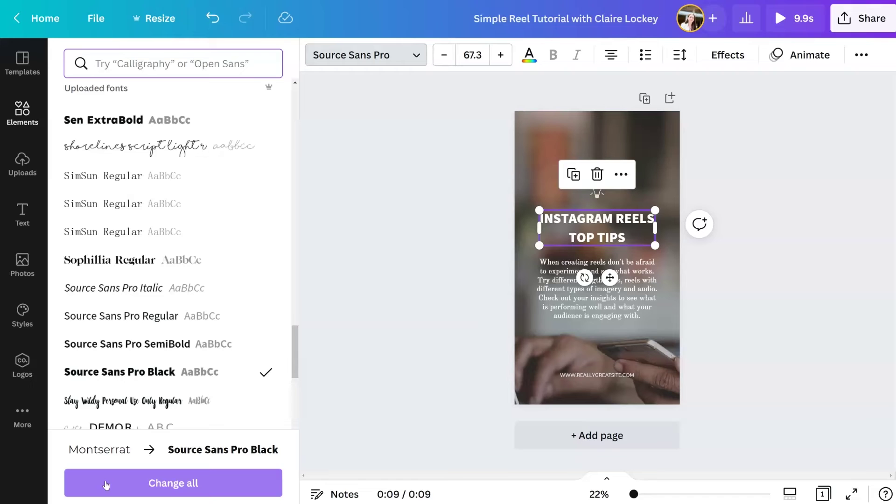
left_click(105, 485)
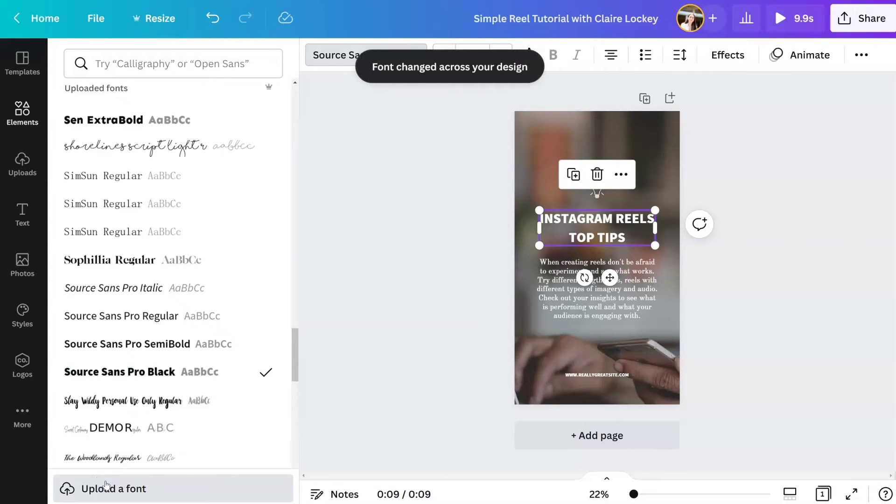
Step: Change the tips paragraph under the heading from Old Standard to Source Sans Pro Regular
left_click(390, 266)
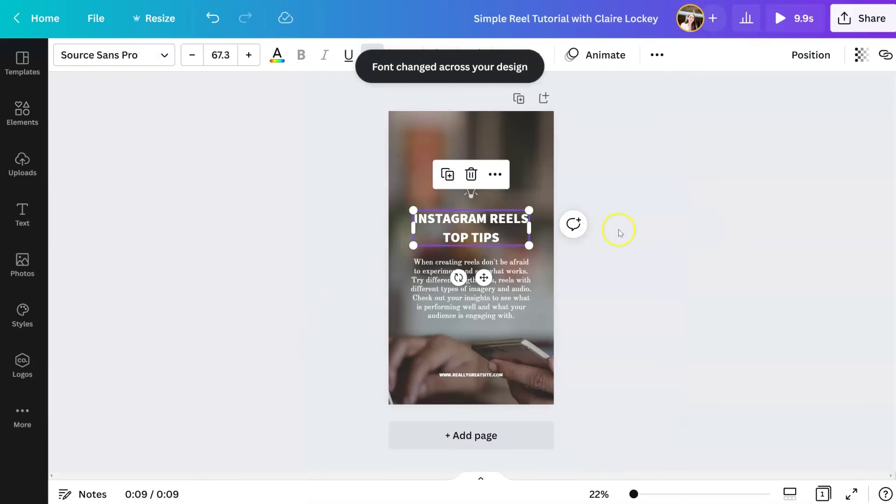
left_click(668, 223)
left_click(476, 288)
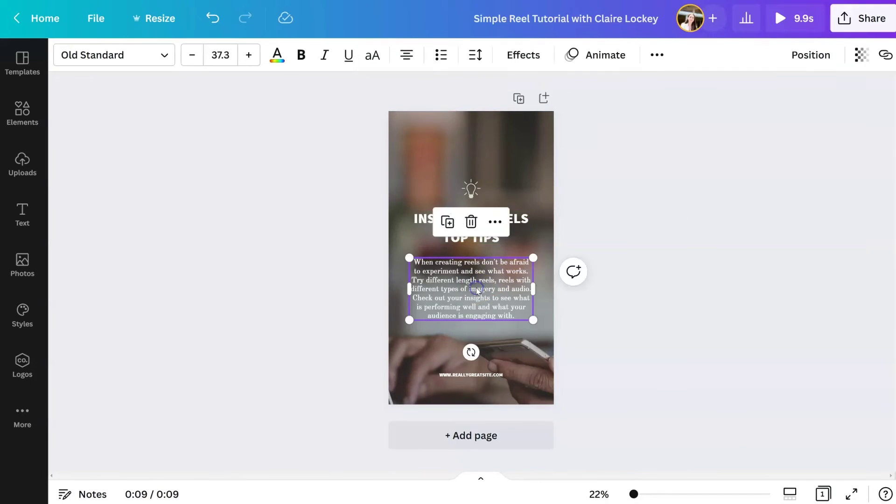
left_click(121, 57)
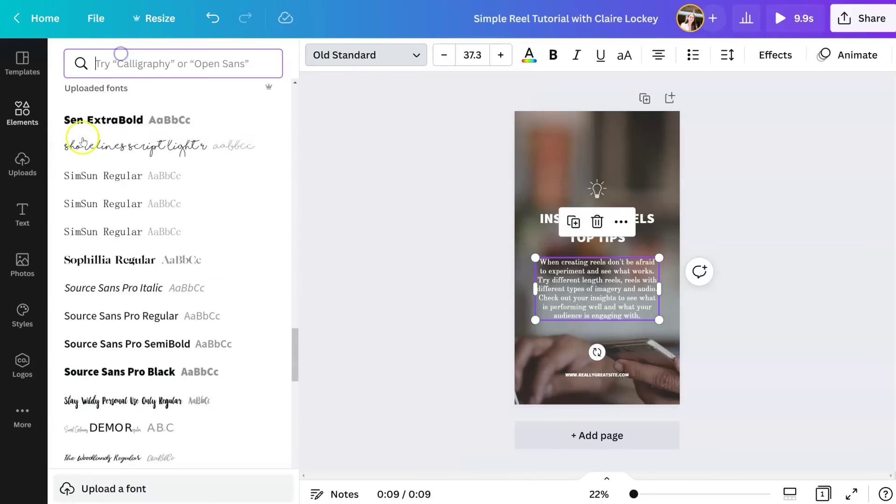
scroll(73, 175, "down", 5)
scroll(79, 180, "up", 2)
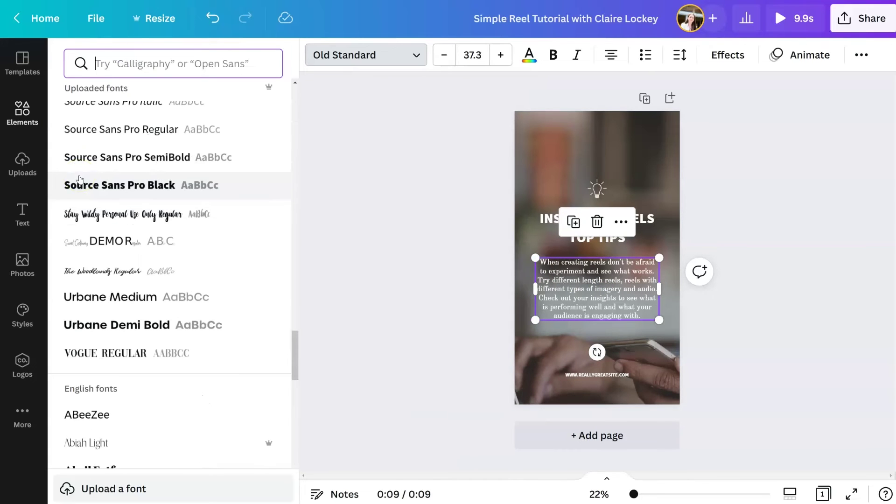
left_click(83, 132)
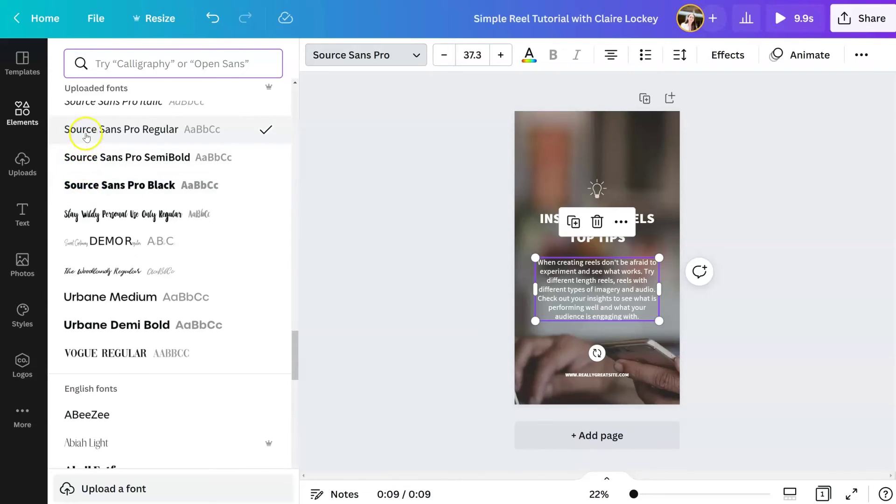
left_click(362, 186)
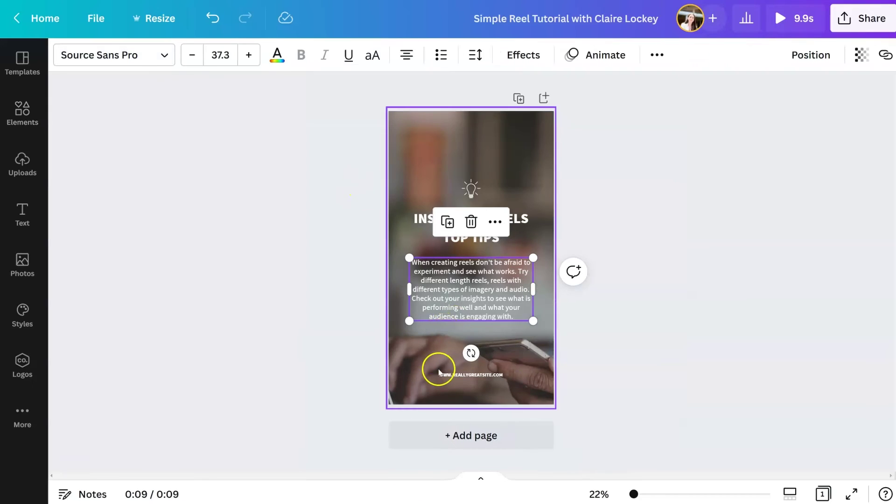
left_click(472, 372)
double_click(473, 374)
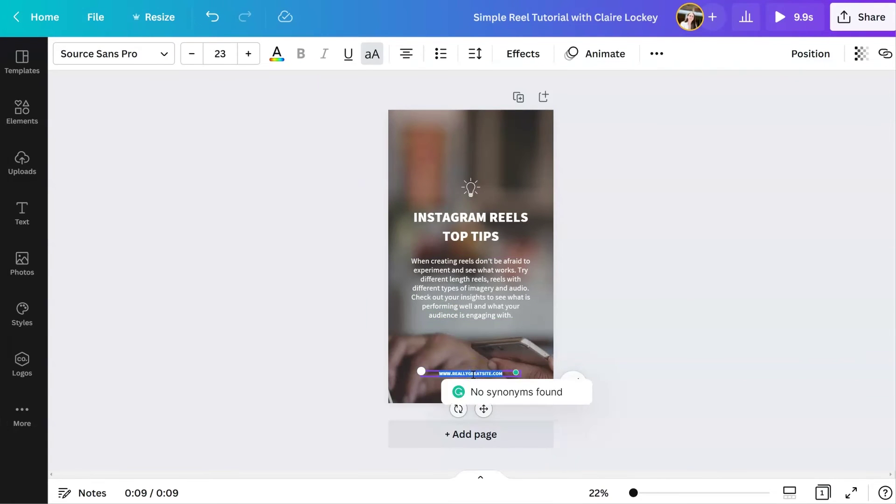
type("w")
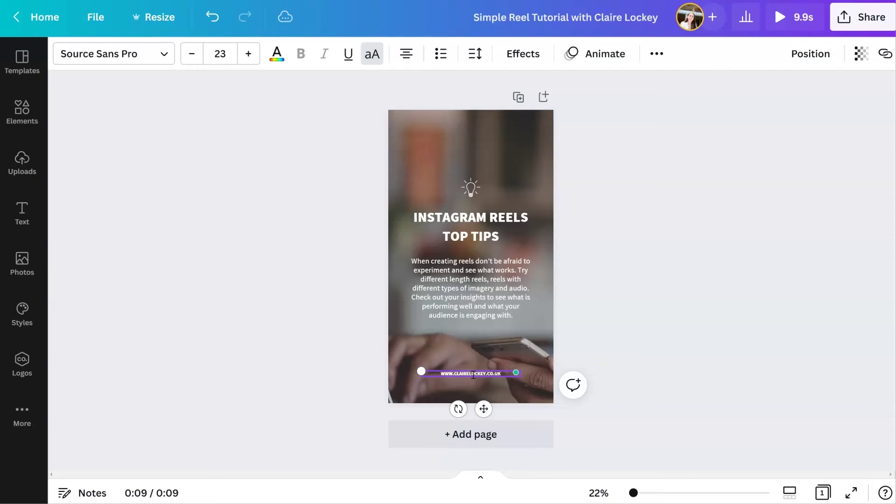
left_click(664, 302)
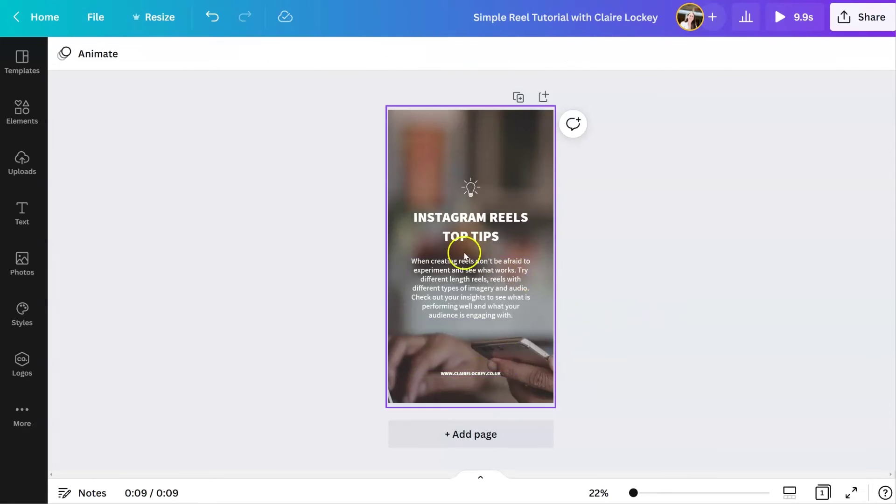
Step: Apply the Burst text animation to the INSTAGRAM REELS TOP TIPS heading
left_click(475, 238)
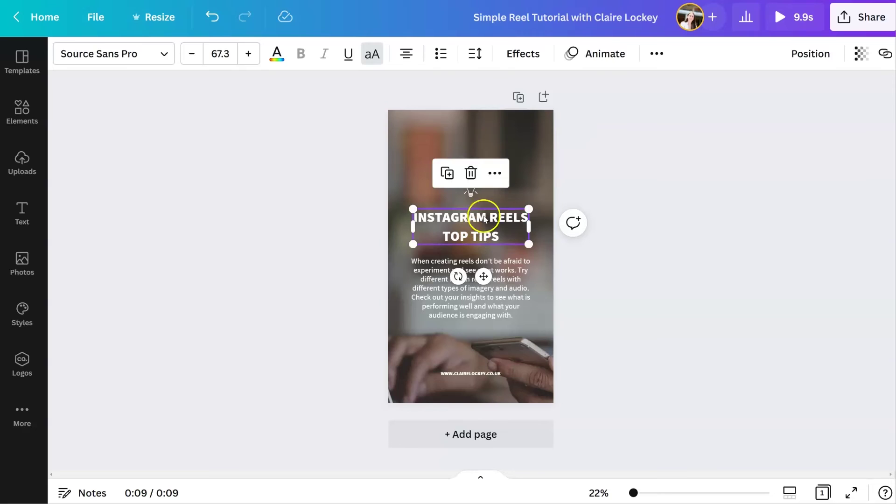
left_click(600, 54)
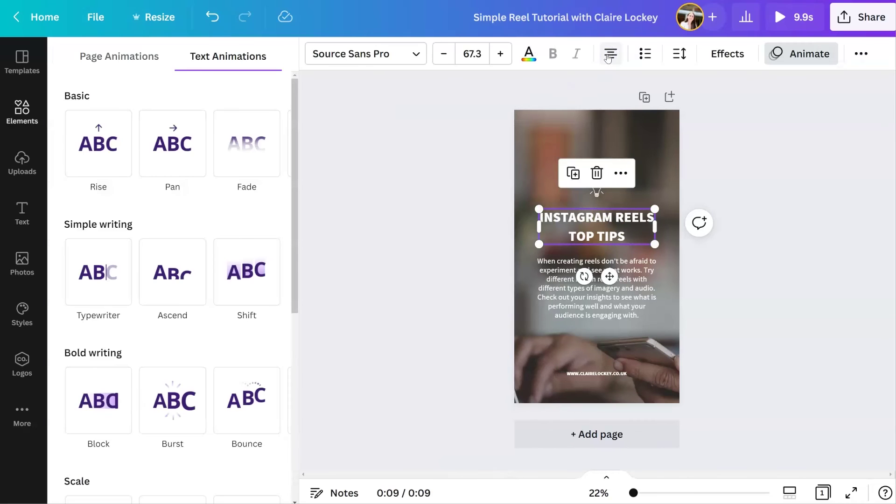
scroll(202, 140, "down", 2)
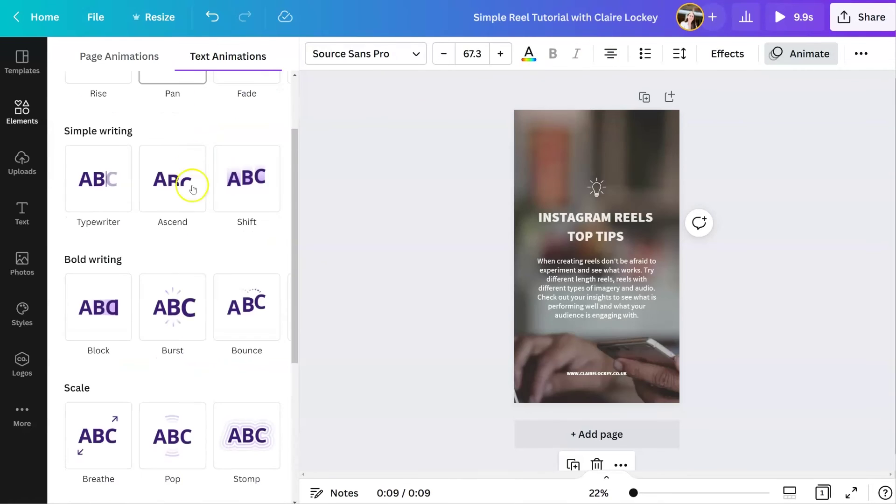
scroll(190, 184, "down", 1)
scroll(189, 200, "down", 1)
scroll(193, 202, "down", 1)
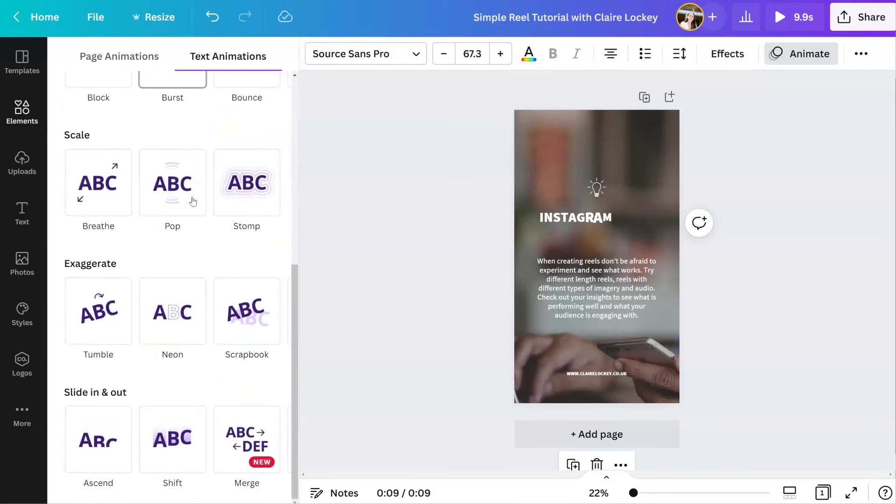
scroll(192, 202, "up", 1)
scroll(196, 196, "up", 1)
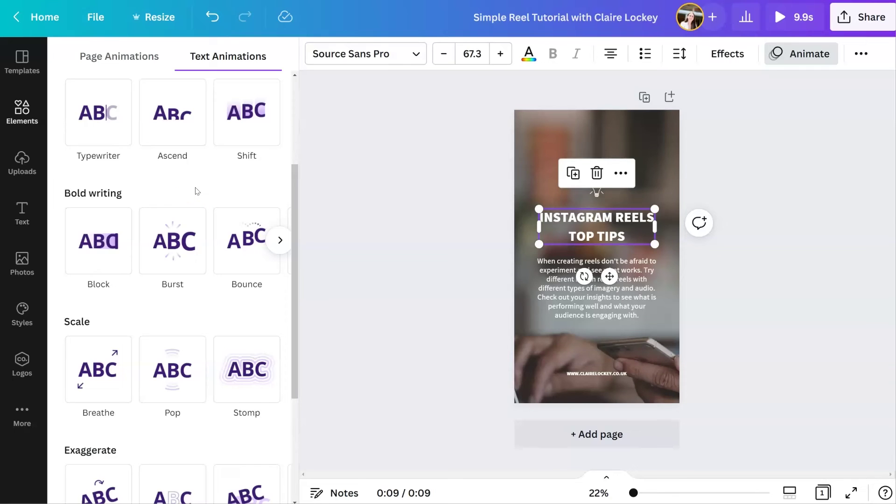
left_click(191, 243)
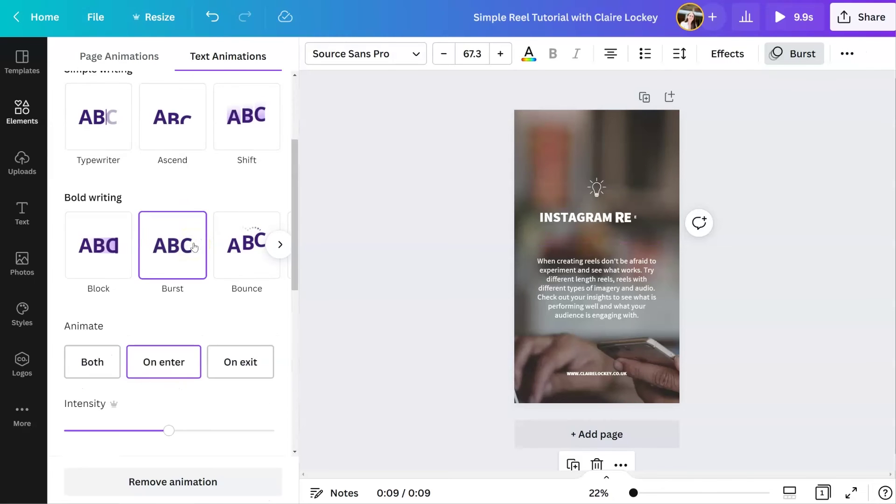
Step: Close the animation panel and play a full-screen preview of the reel
left_click(357, 235)
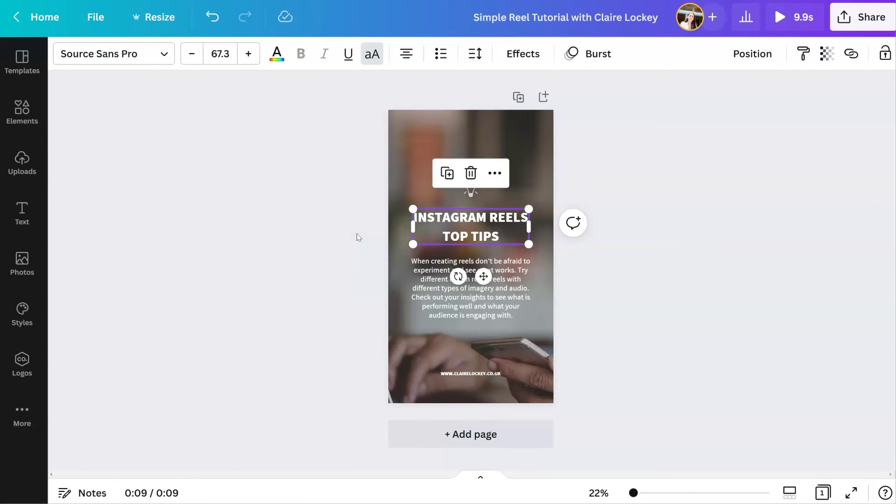
left_click(356, 236)
left_click(800, 18)
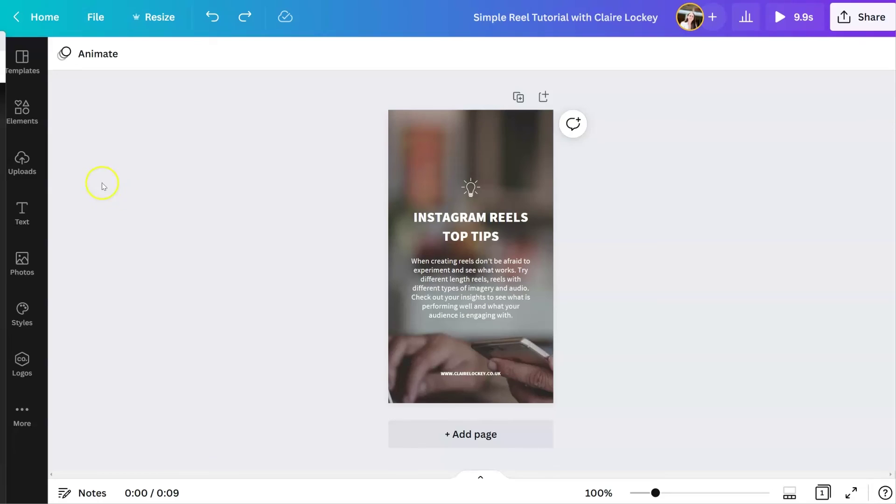
Step: Add the Advertising music track, keeping the page clip at 9.9 seconds
left_click(33, 119)
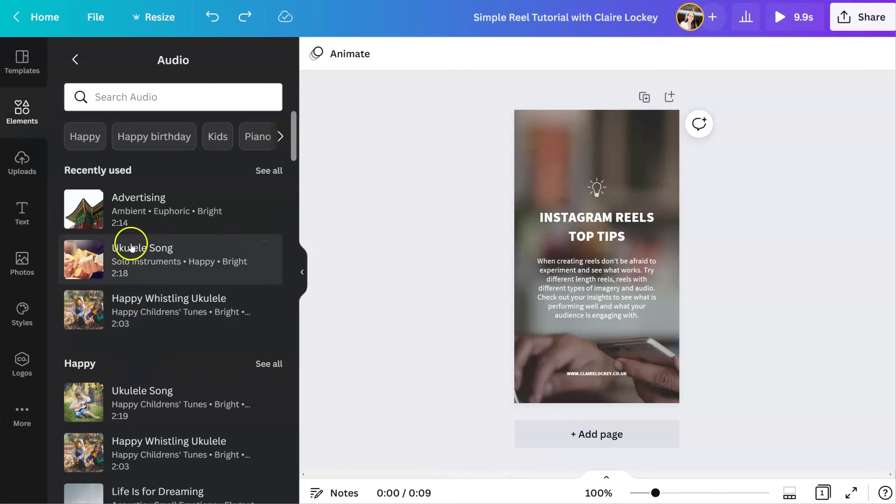
mouse_move(172, 209)
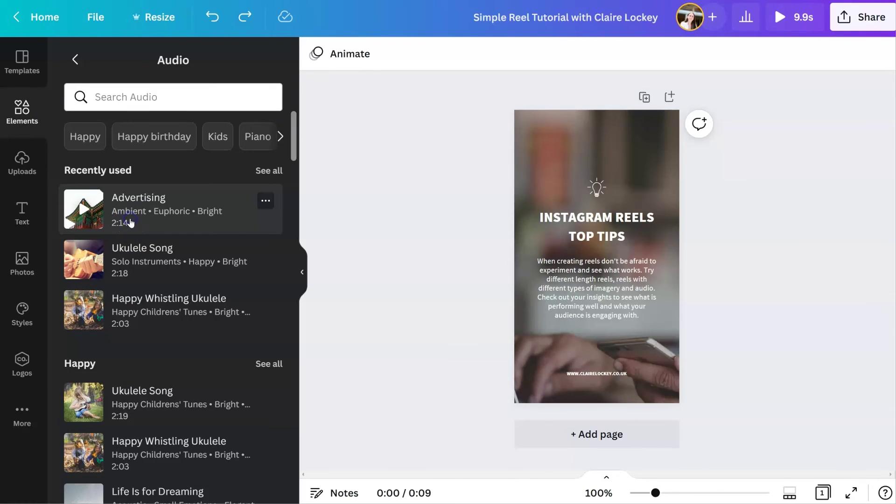
left_click(129, 223)
left_click(302, 271)
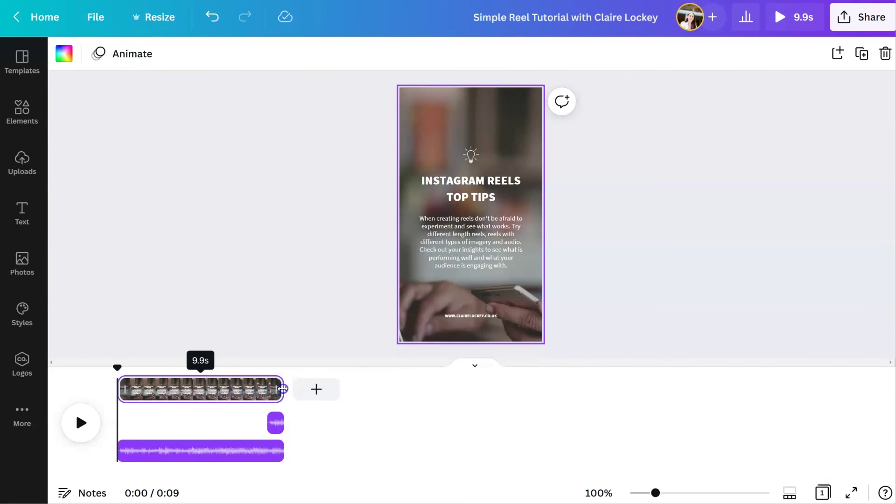
left_click_drag(282, 388, 285, 390)
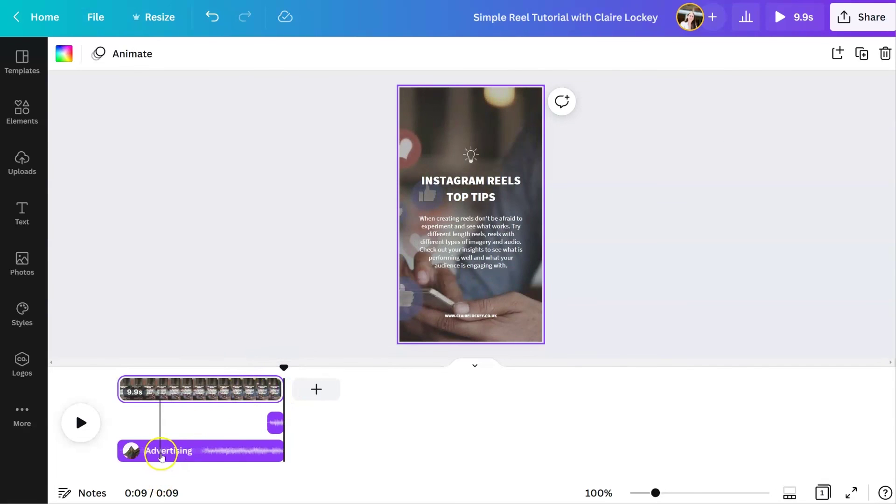
Step: Select the audio track and review its fade Audio effects without changing them
left_click(160, 457)
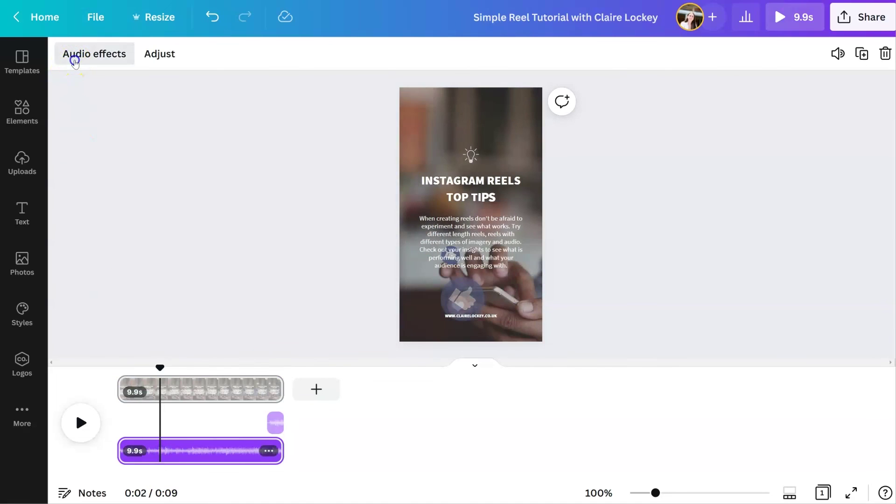
left_click(75, 60)
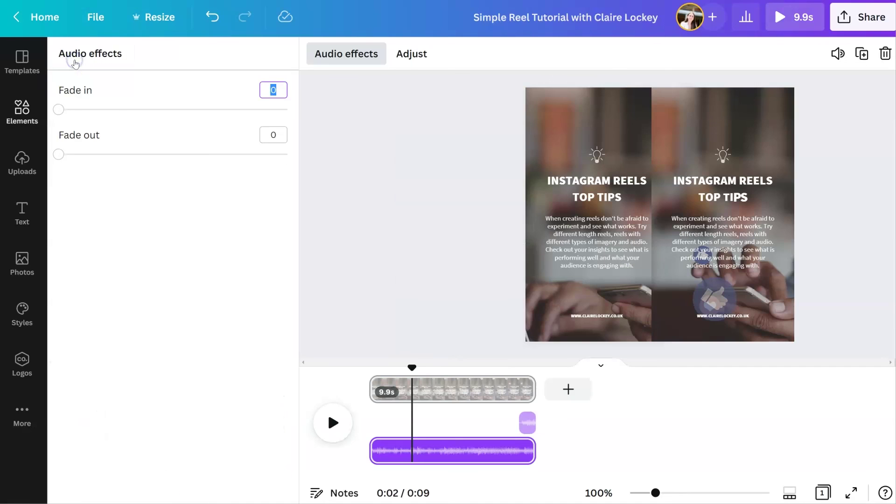
left_click(344, 139)
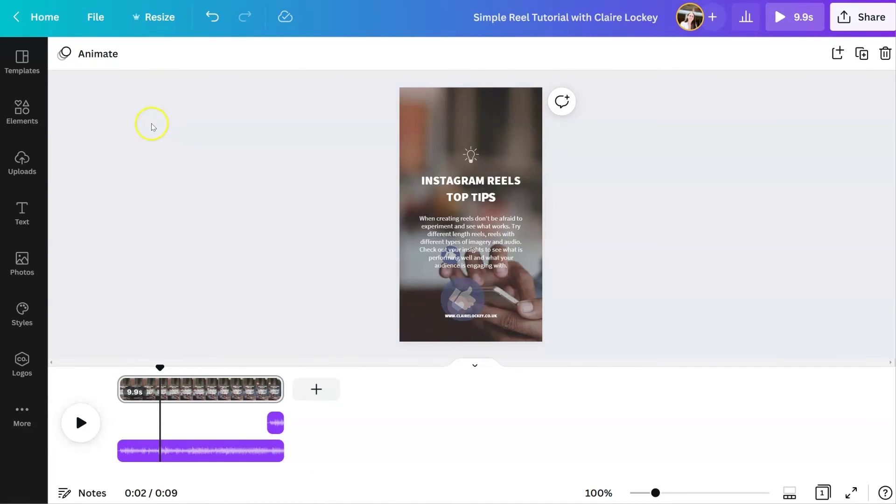
Step: Browse the audio library and uploaded audio, close the side panel, and collapse the timeline
left_click(29, 111)
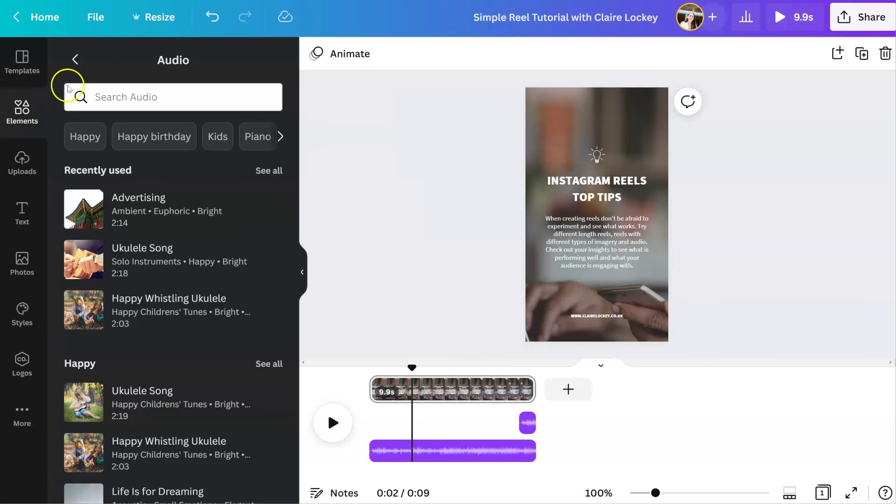
left_click(79, 57)
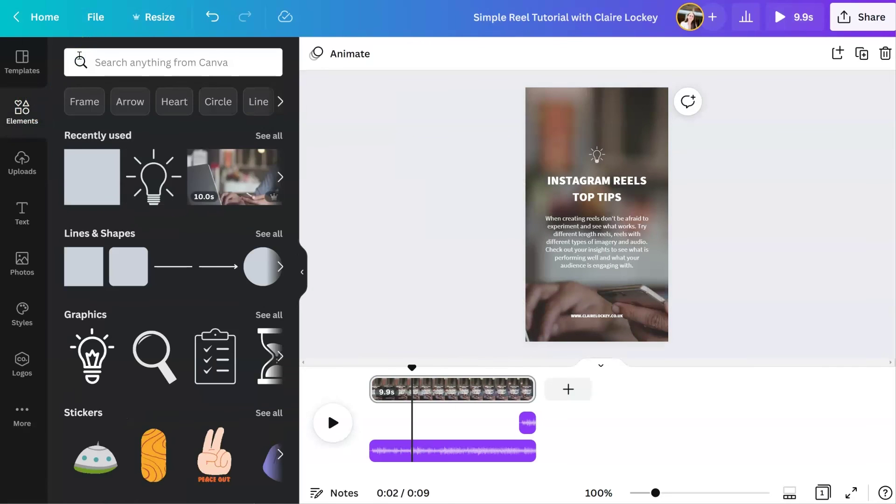
left_click(21, 162)
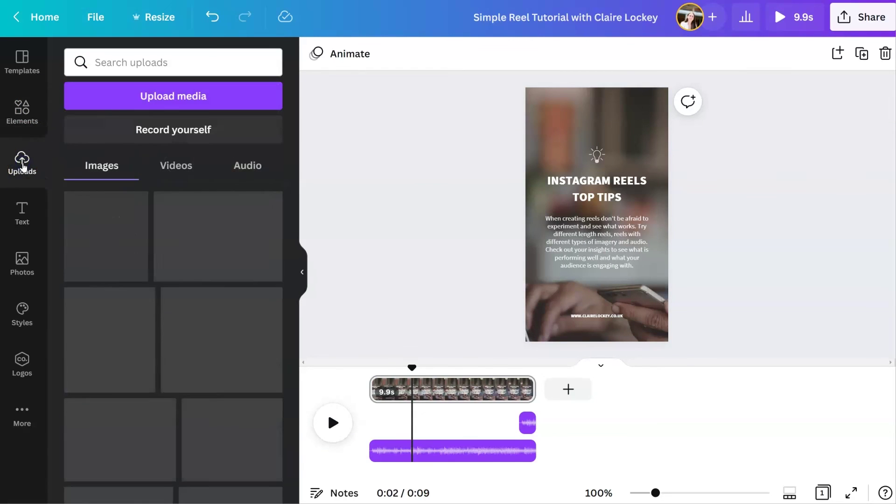
left_click(248, 167)
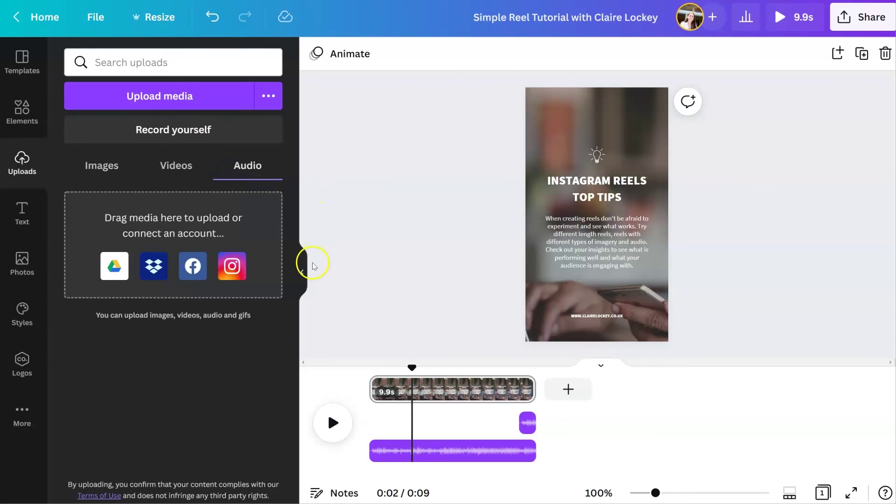
left_click(302, 272)
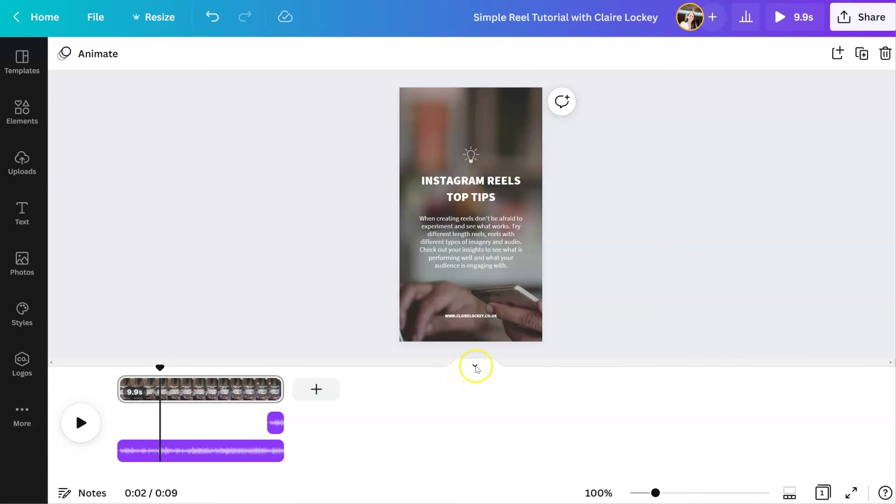
left_click(475, 366)
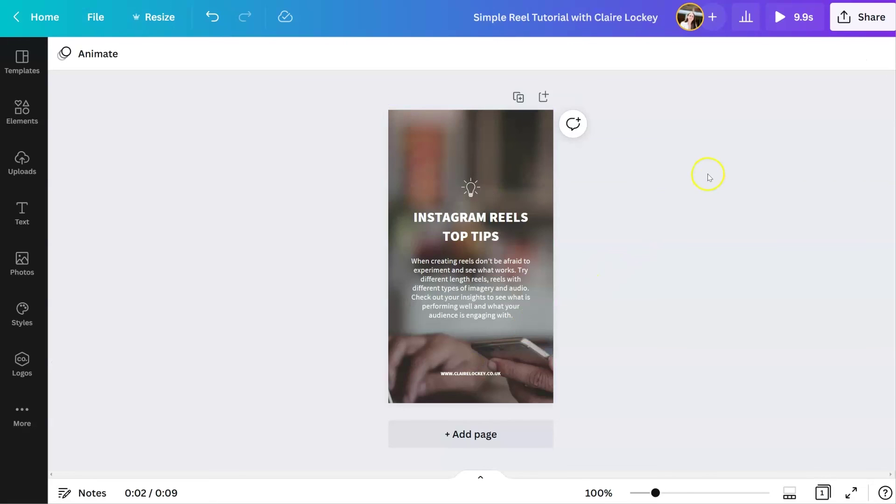
Step: Download the tips reel with MP4 Video as the file type
left_click(864, 24)
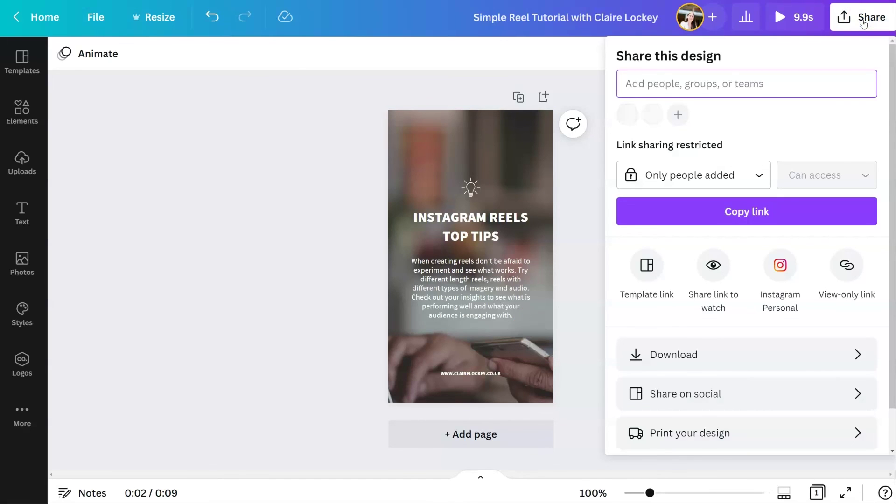
left_click(785, 351)
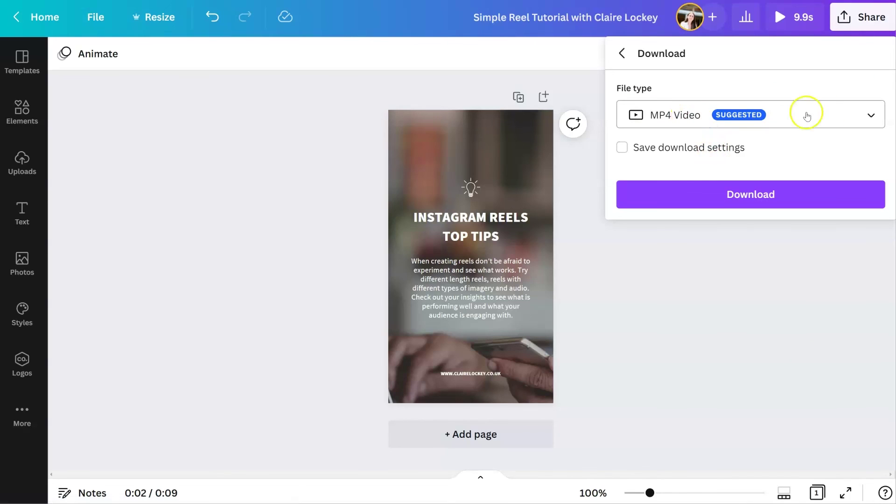
left_click(873, 119)
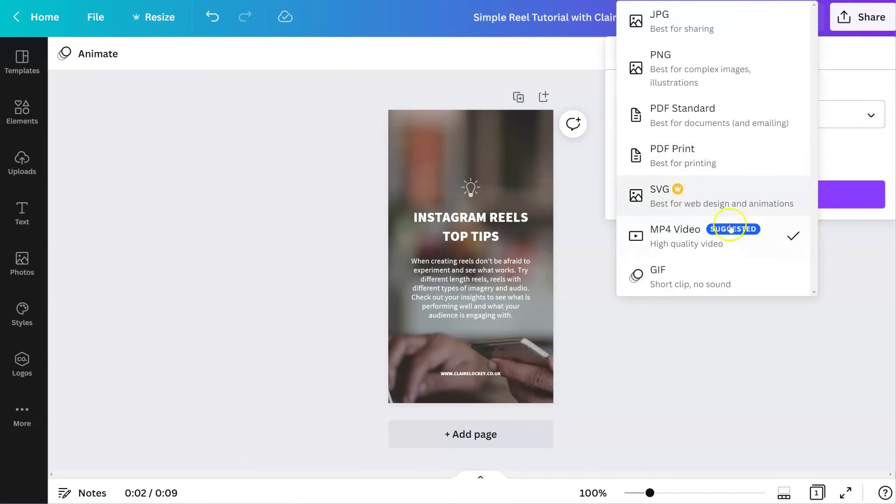
left_click(722, 242)
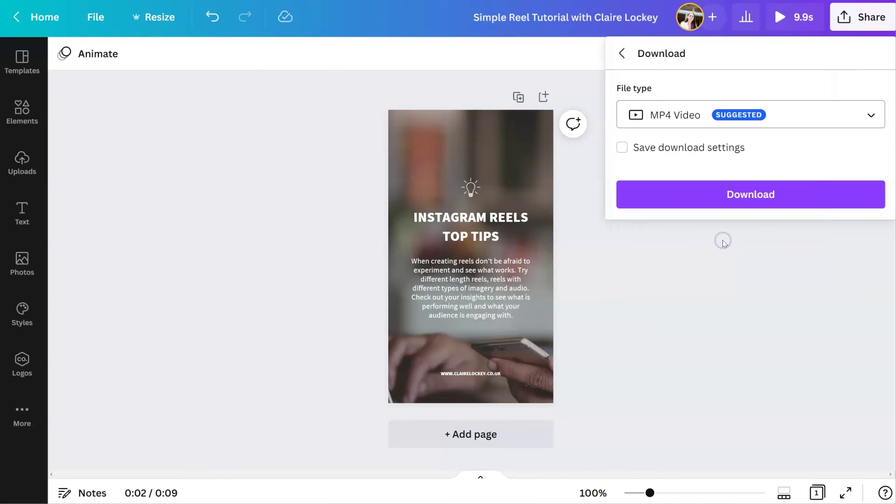
left_click(718, 195)
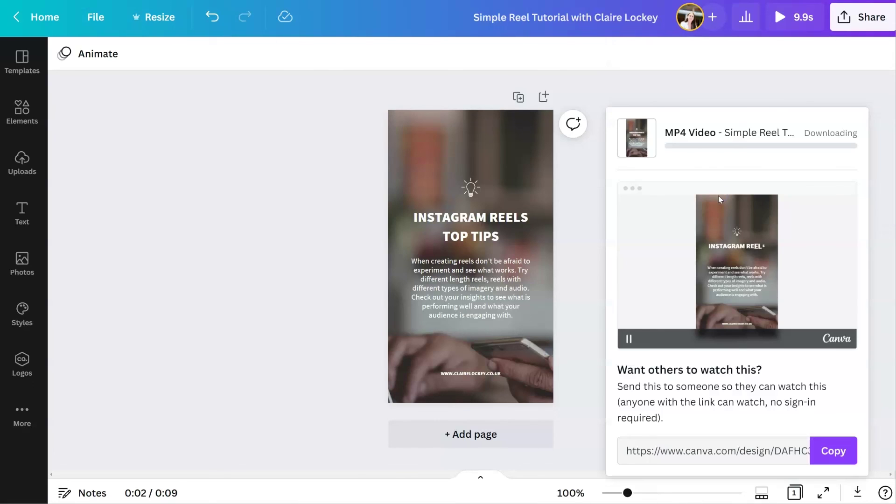